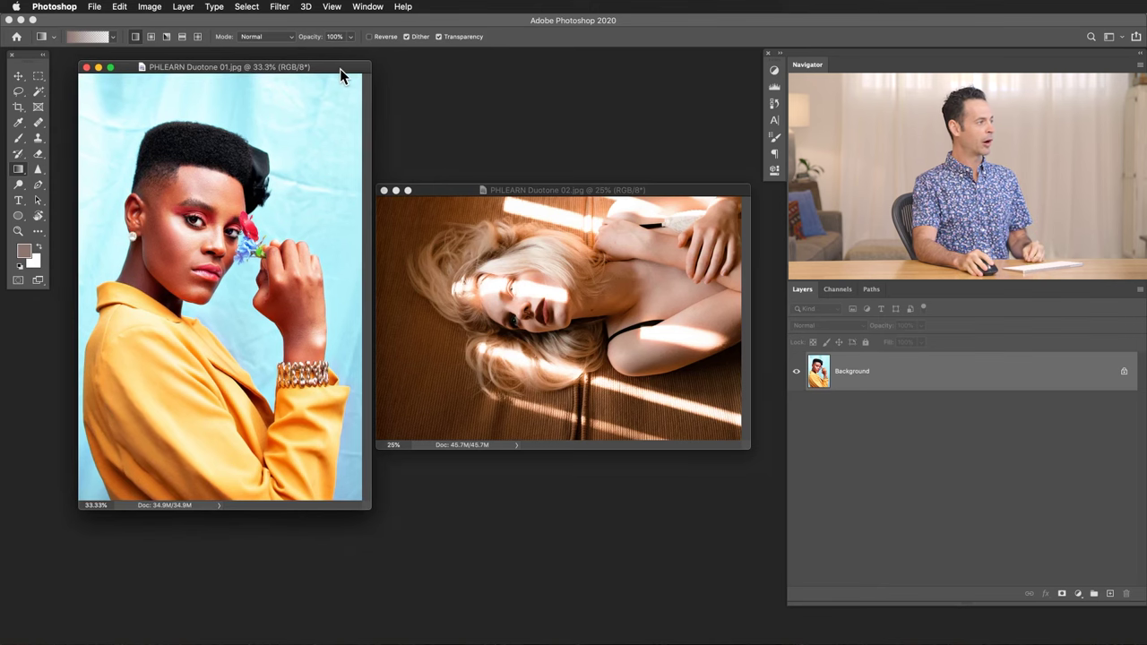
# Step: Switch to full-screen view, zoom in on the portrait, and show the Channels panel
pyautogui.press('f')
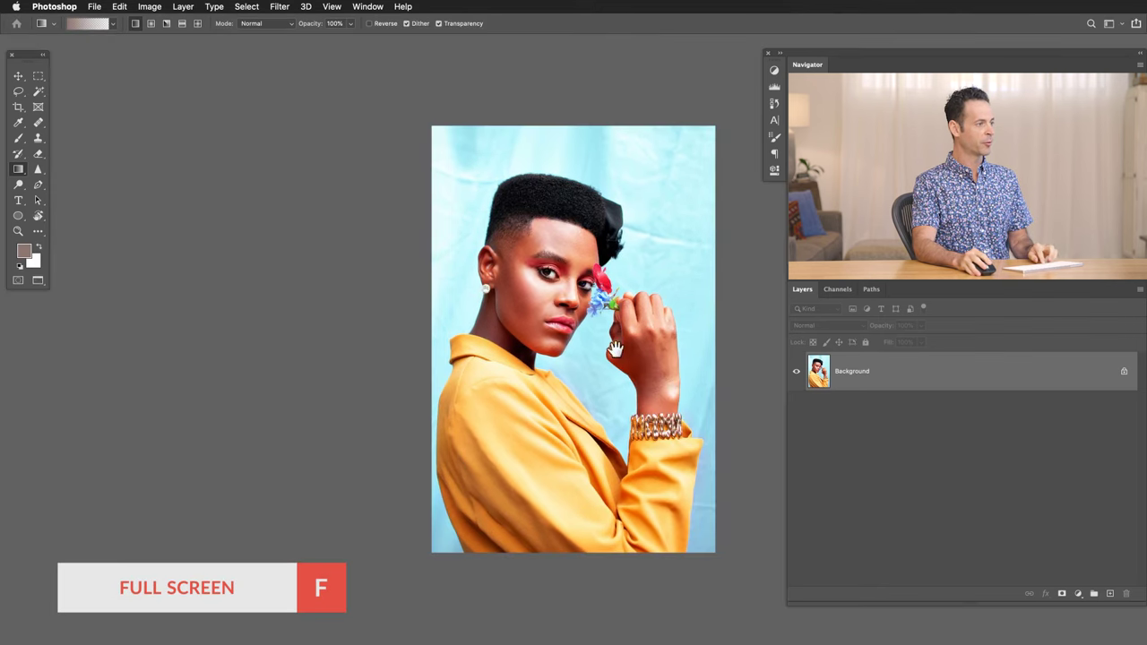
pyautogui.moveTo(606, 345); pyautogui.dragTo(535, 329)
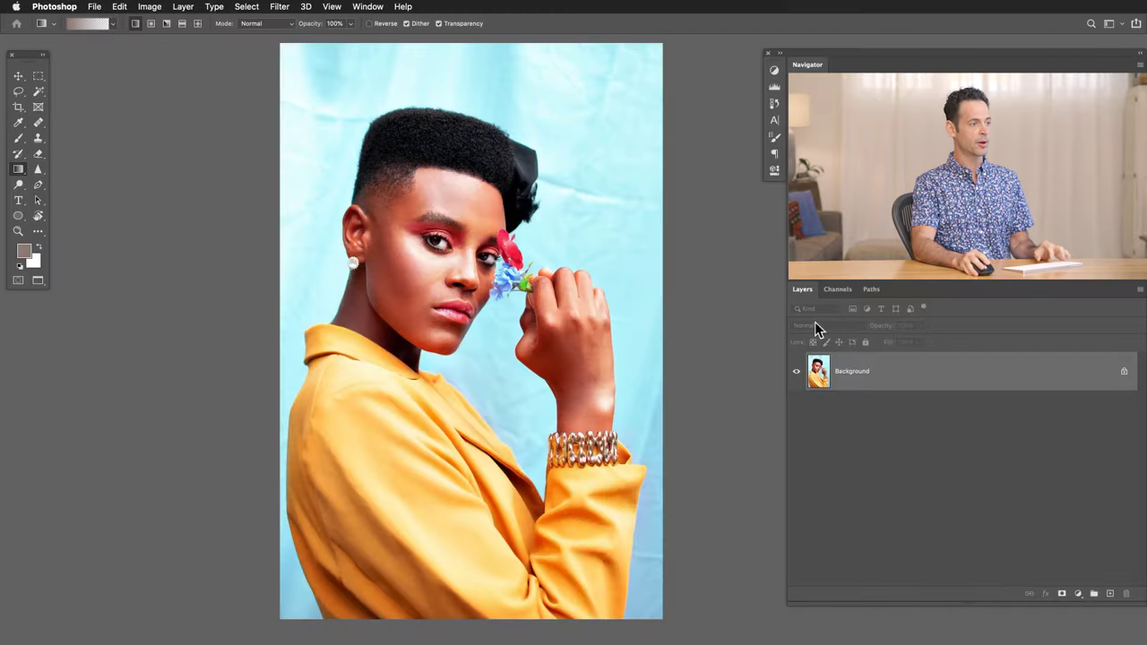
pyautogui.click(835, 290)
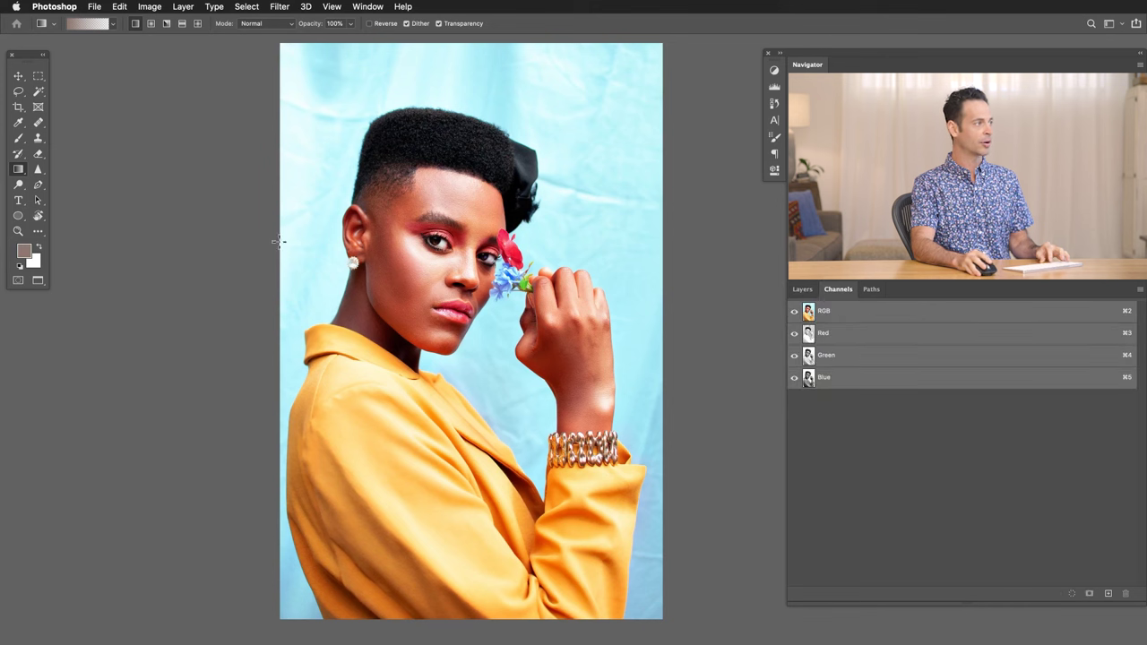
pyautogui.click(368, 7)
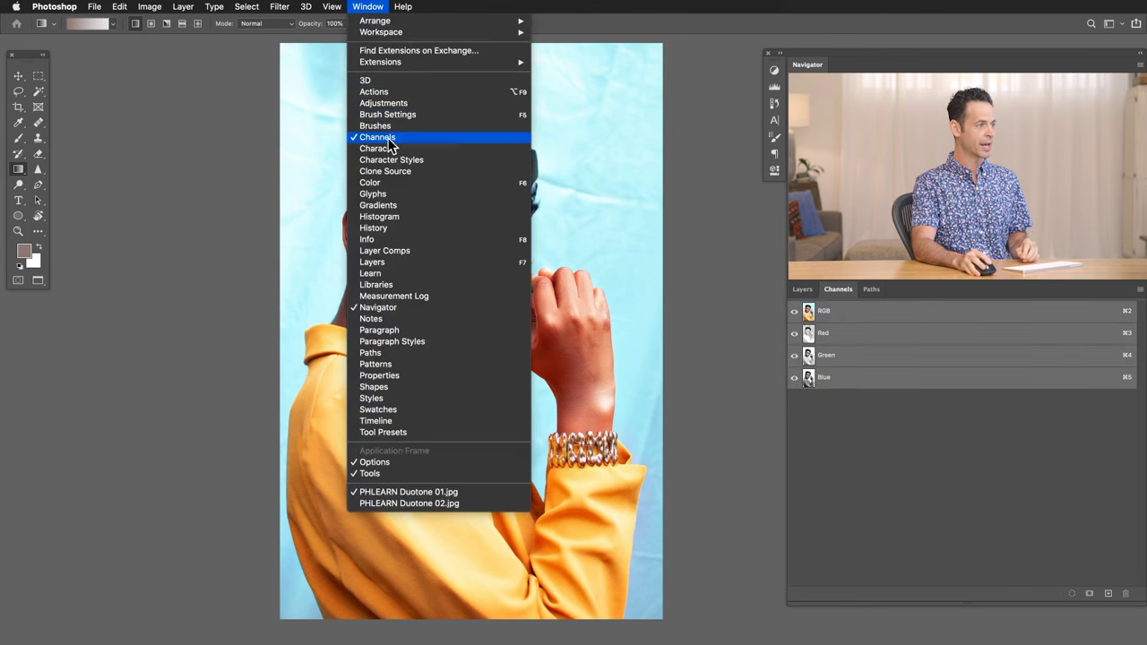
pyautogui.click(843, 415)
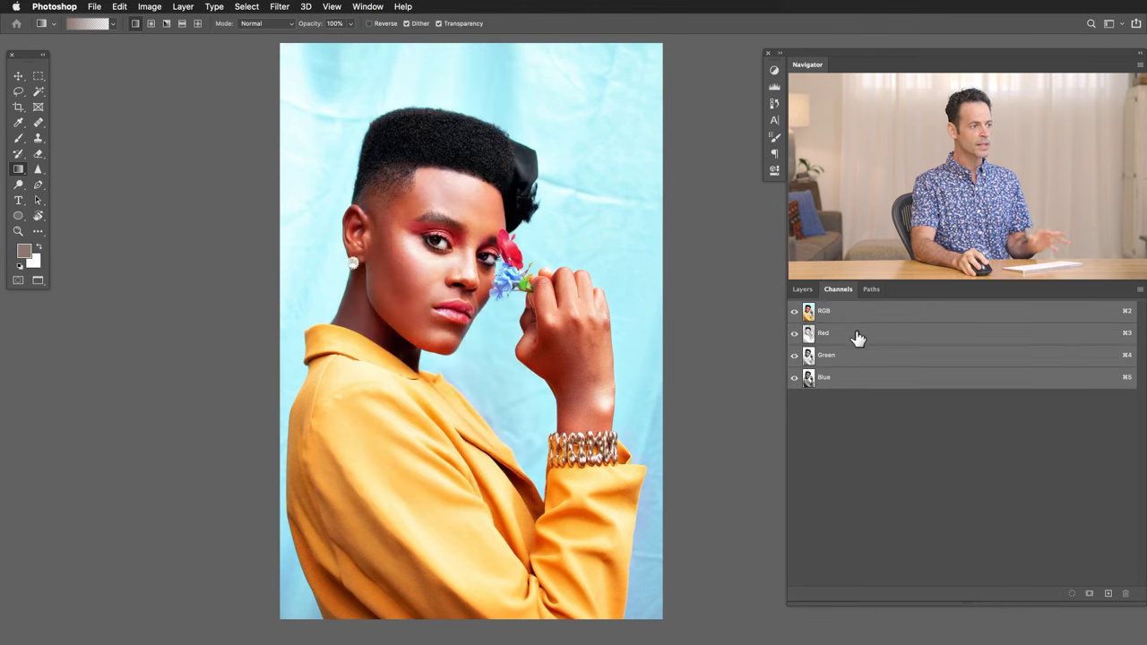
# Step: Cycle through the Red, Green and Blue channels to compare them, ending on Blue
pyautogui.click(858, 338)
pyautogui.click(855, 357)
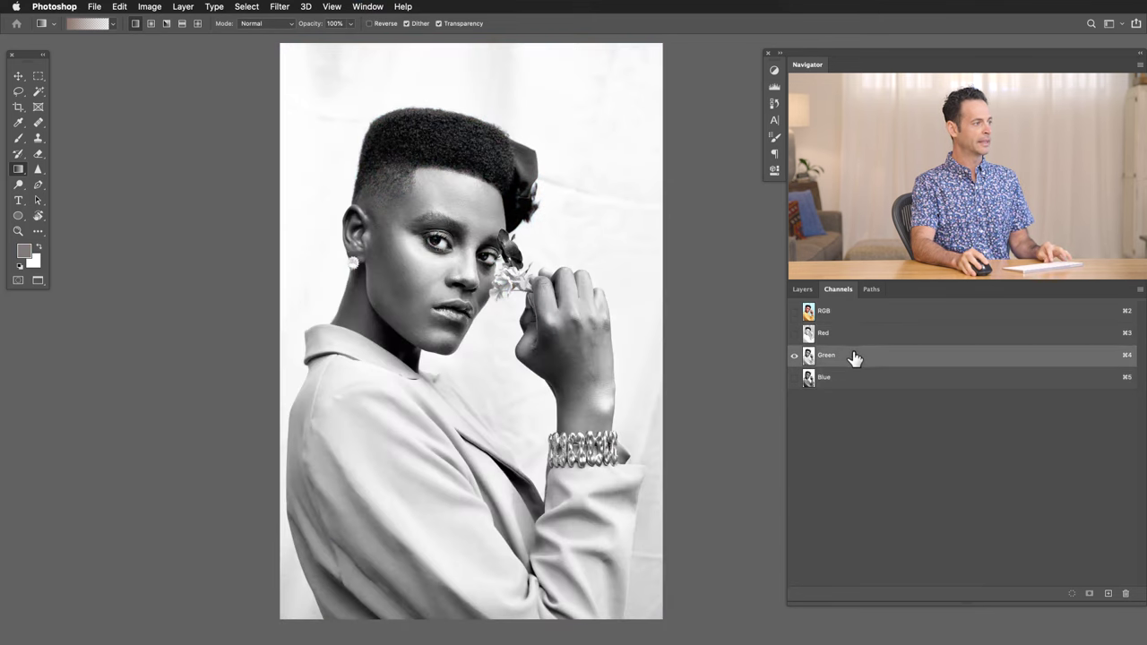
pyautogui.click(855, 376)
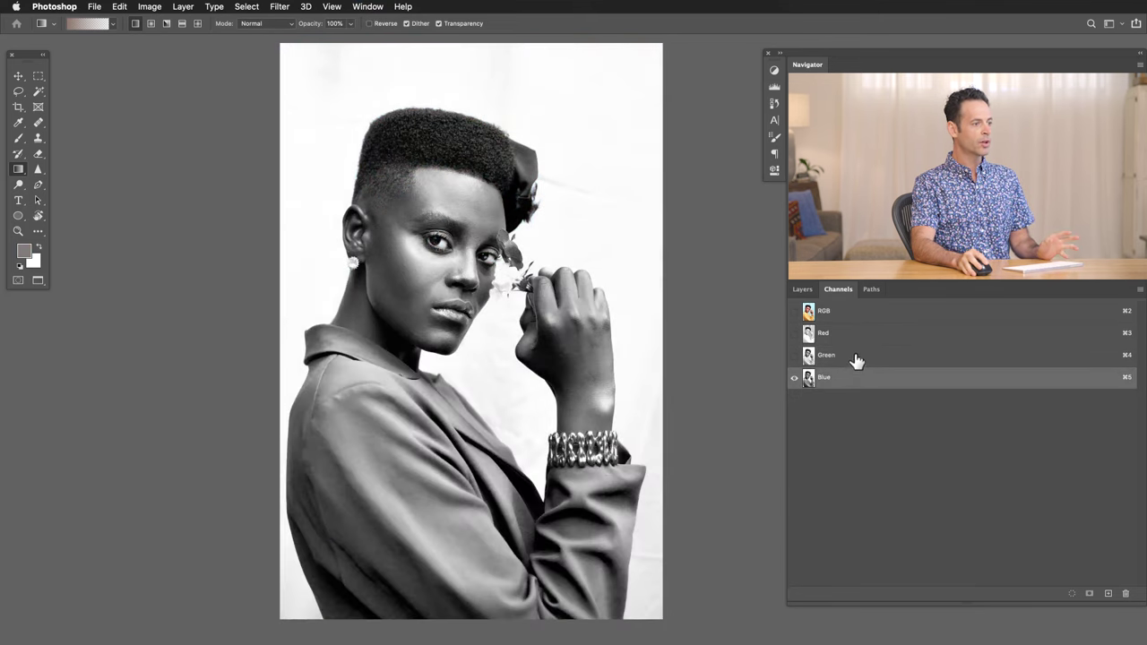
pyautogui.click(856, 357)
pyautogui.click(859, 335)
pyautogui.click(859, 358)
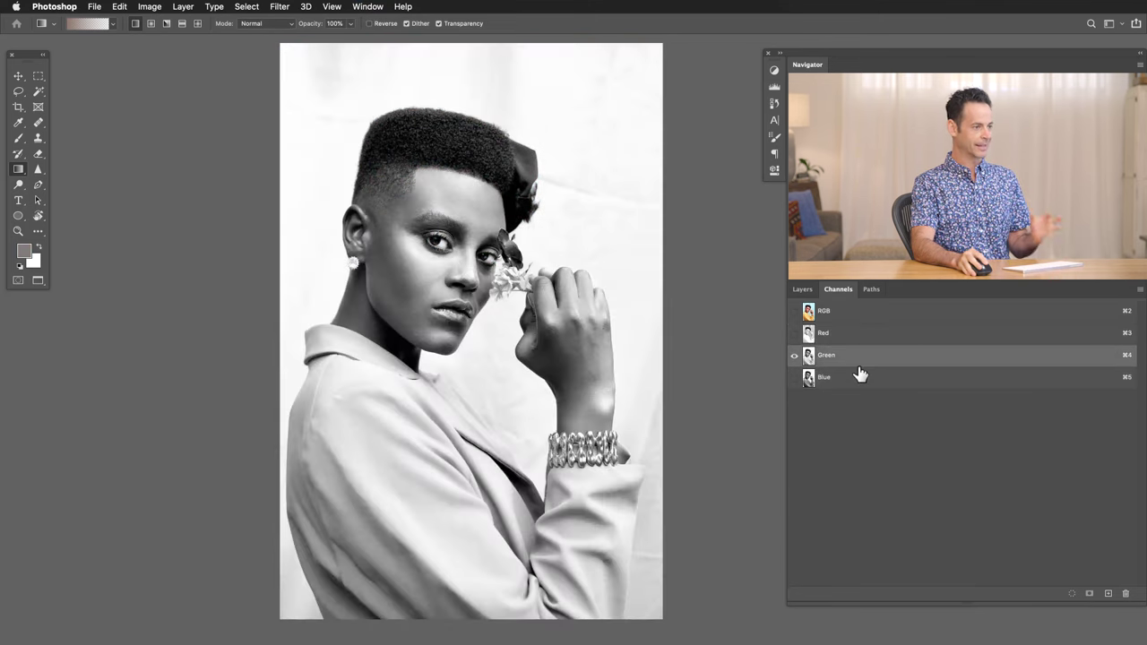
pyautogui.click(858, 376)
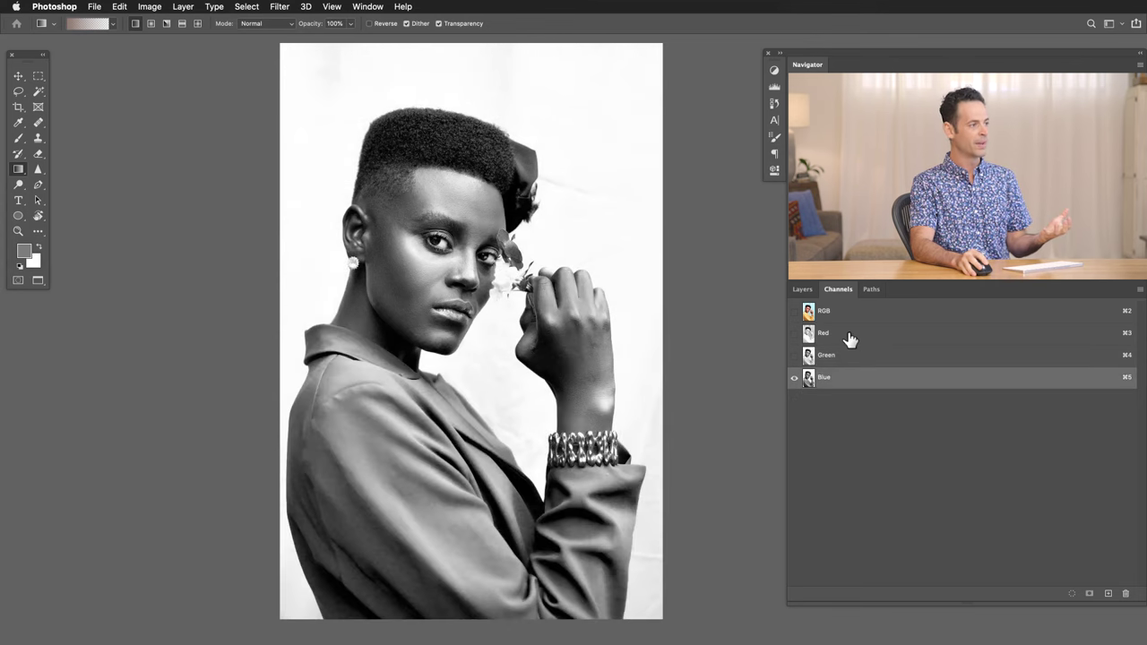
pyautogui.click(849, 339)
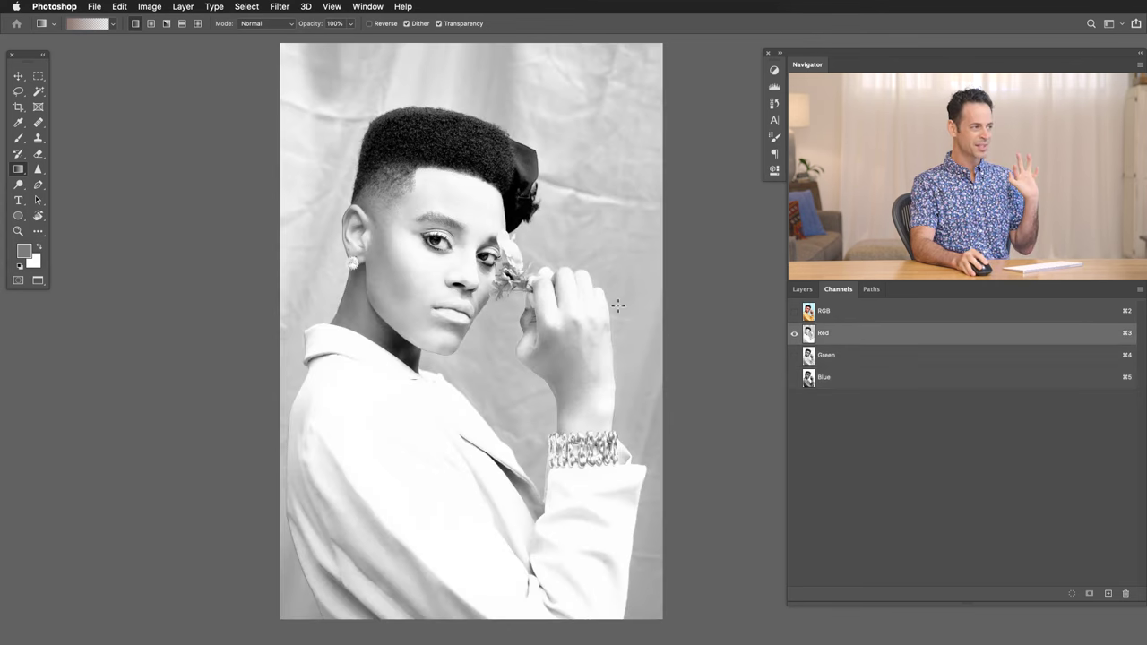
pyautogui.click(884, 356)
pyautogui.click(878, 376)
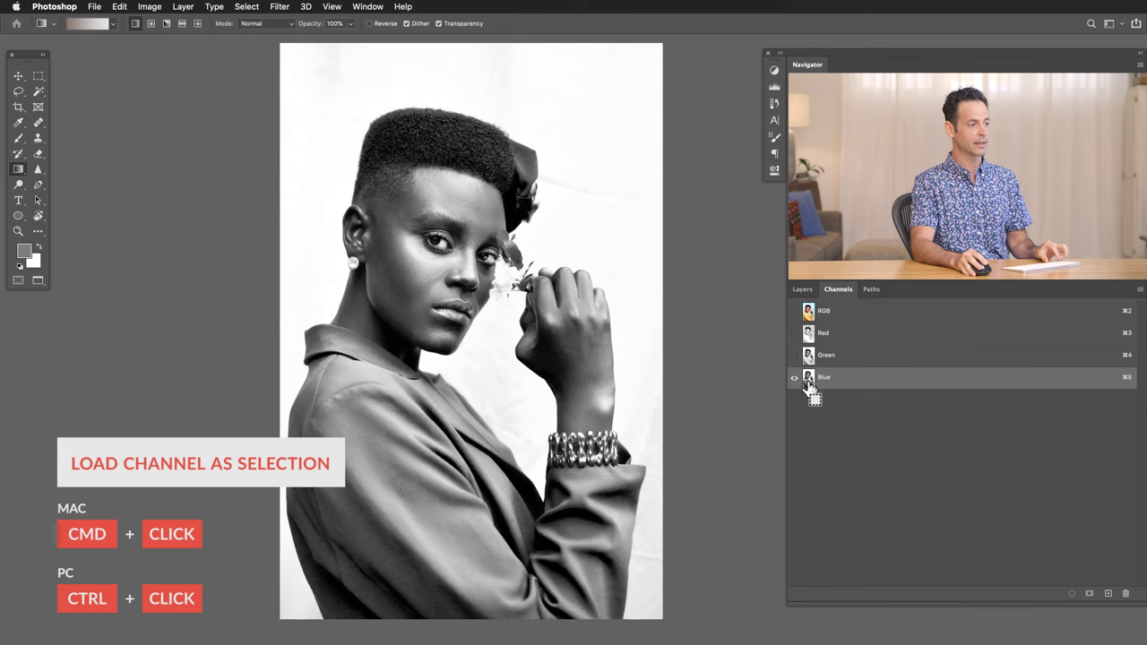
# Step: Ctrl-click the Blue channel thumbnail to select its light areas, then return to Layers
pyautogui.keyDown('super'); pyautogui.click(808, 384); pyautogui.keyUp('super')
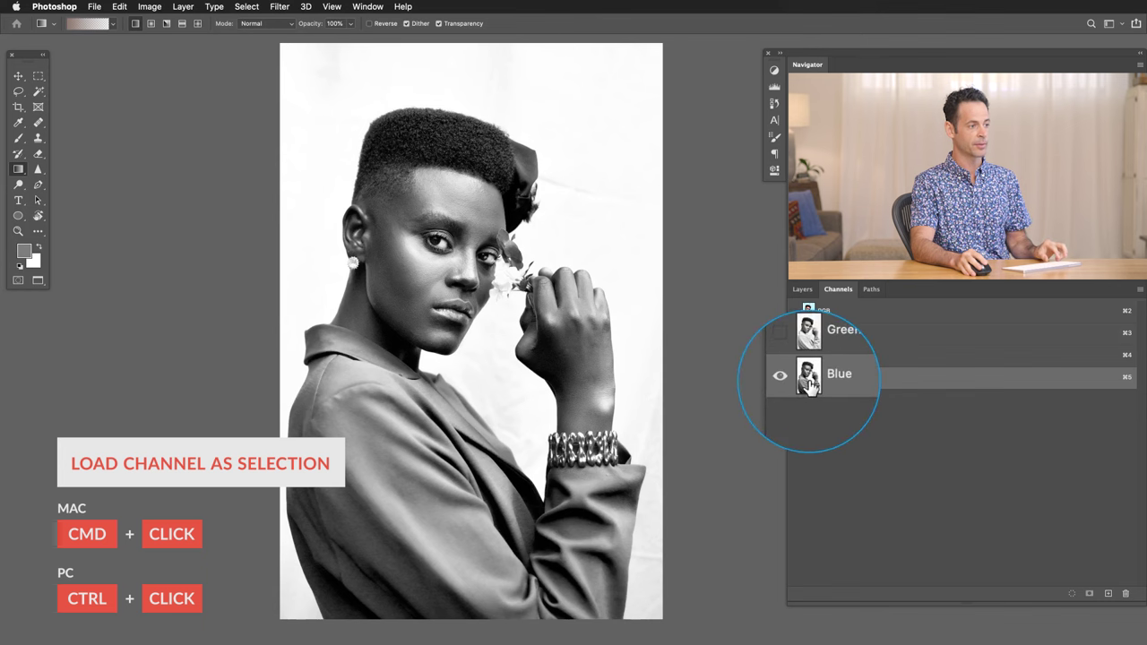
pyautogui.keyDown('super'); pyautogui.click(809, 383); pyautogui.keyUp('super')
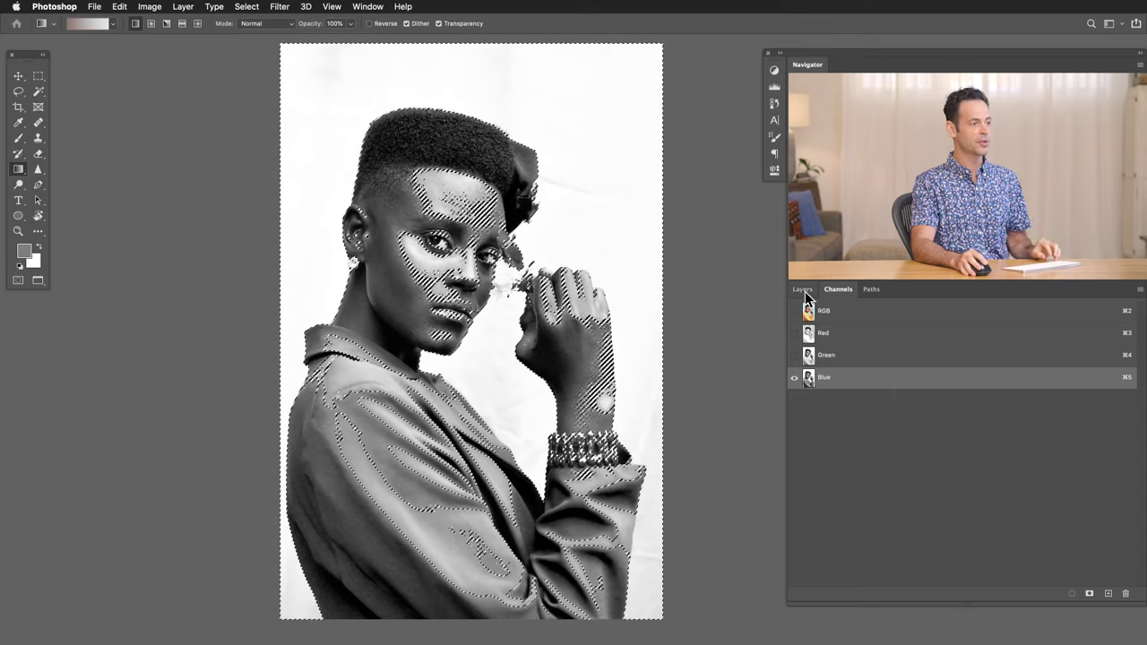
pyautogui.click(803, 290)
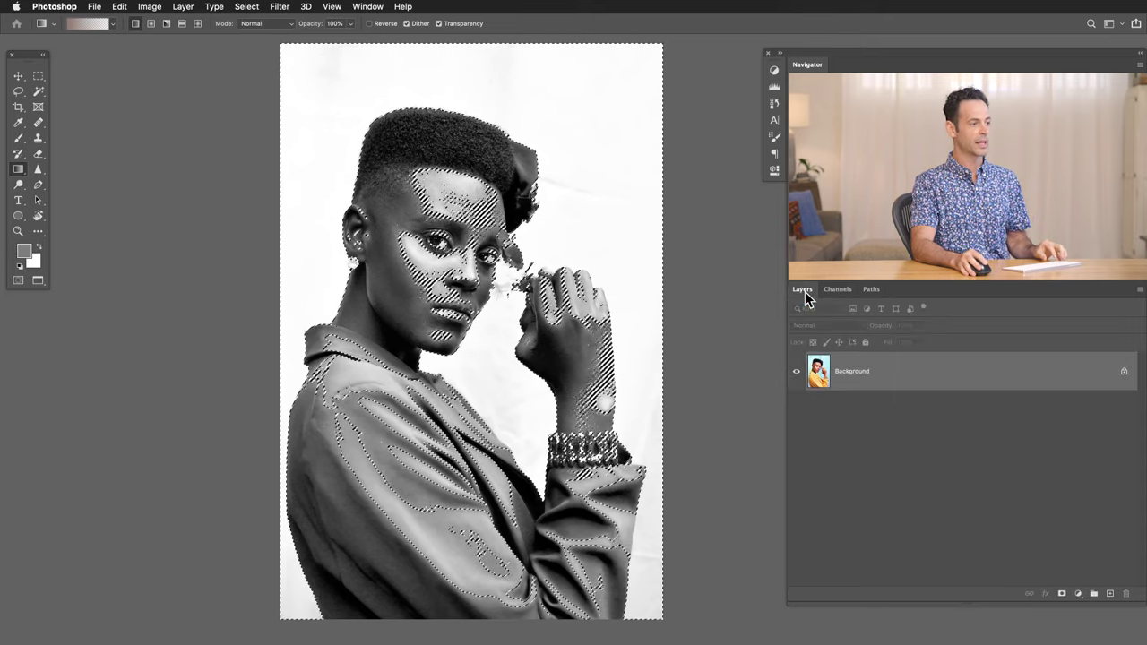
# Step: Add a Solid Color fill layer in cream #ffdeb0, masked by the selection
pyautogui.click(1078, 593)
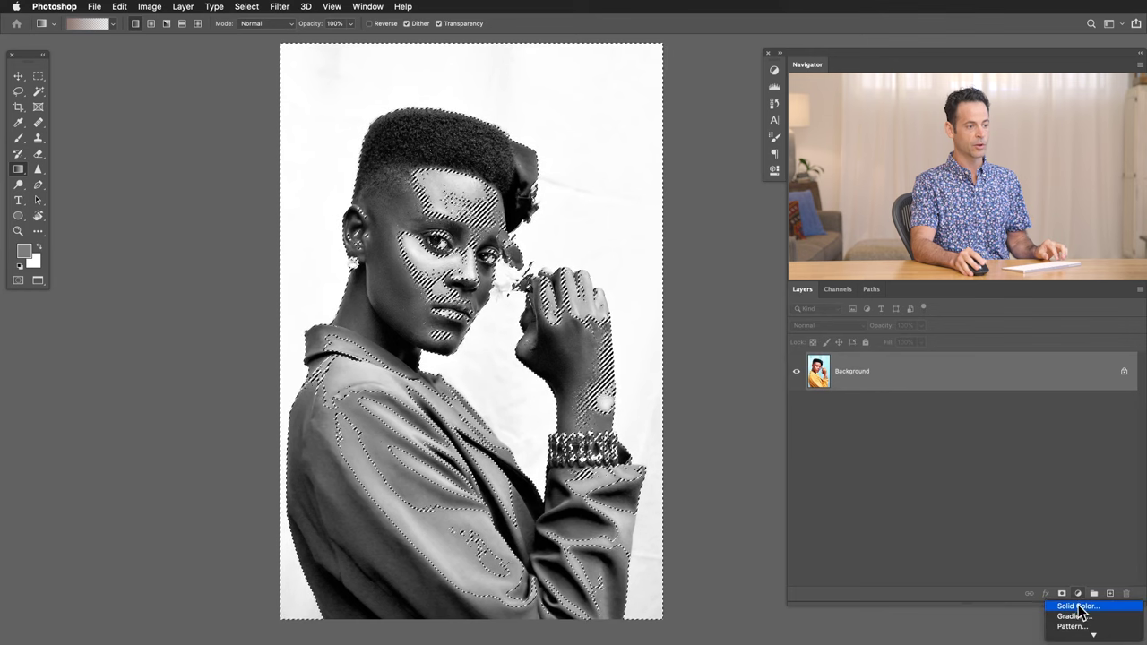
pyautogui.click(1078, 607)
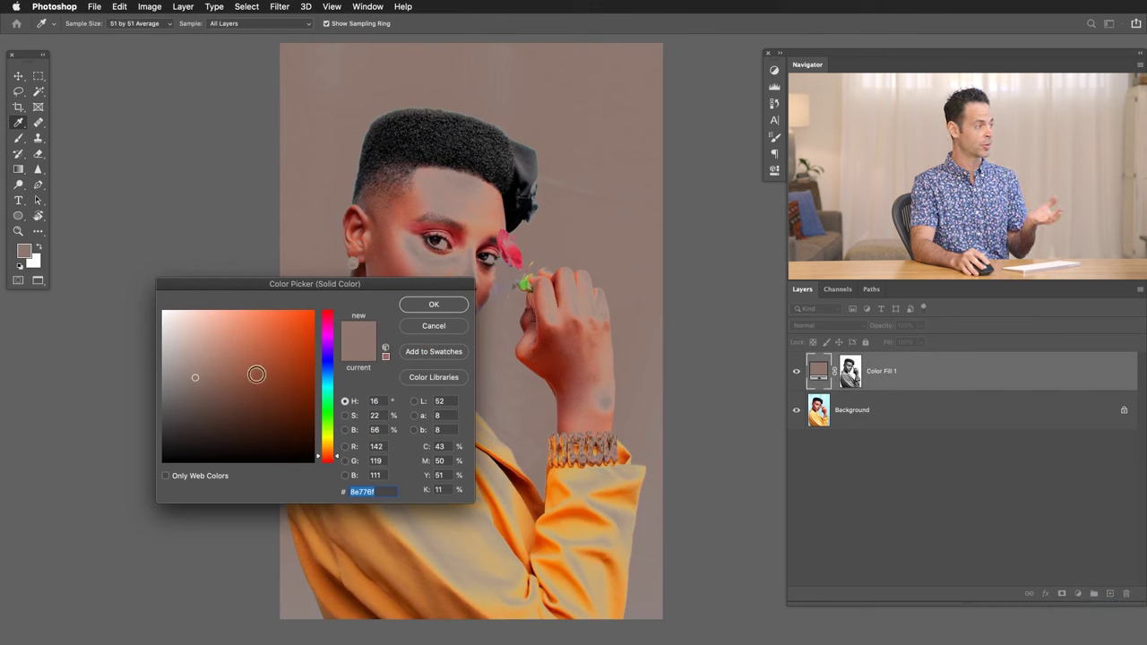
pyautogui.moveTo(256, 374); pyautogui.dragTo(209, 305)
pyautogui.moveTo(341, 473); pyautogui.dragTo(339, 453)
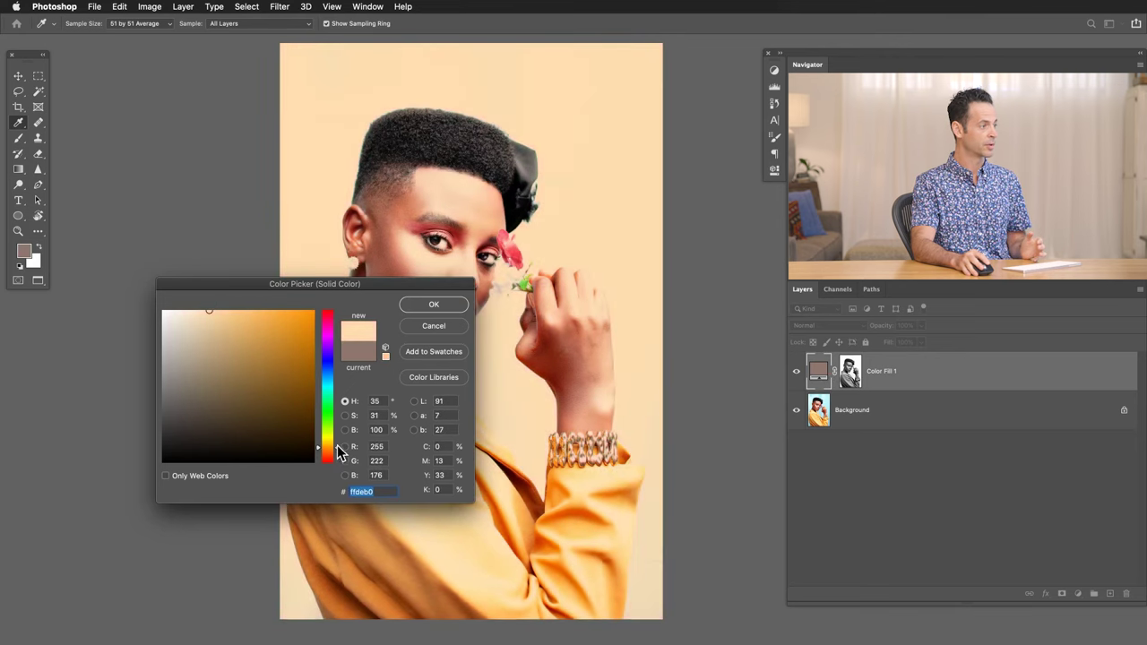
pyautogui.click(434, 306)
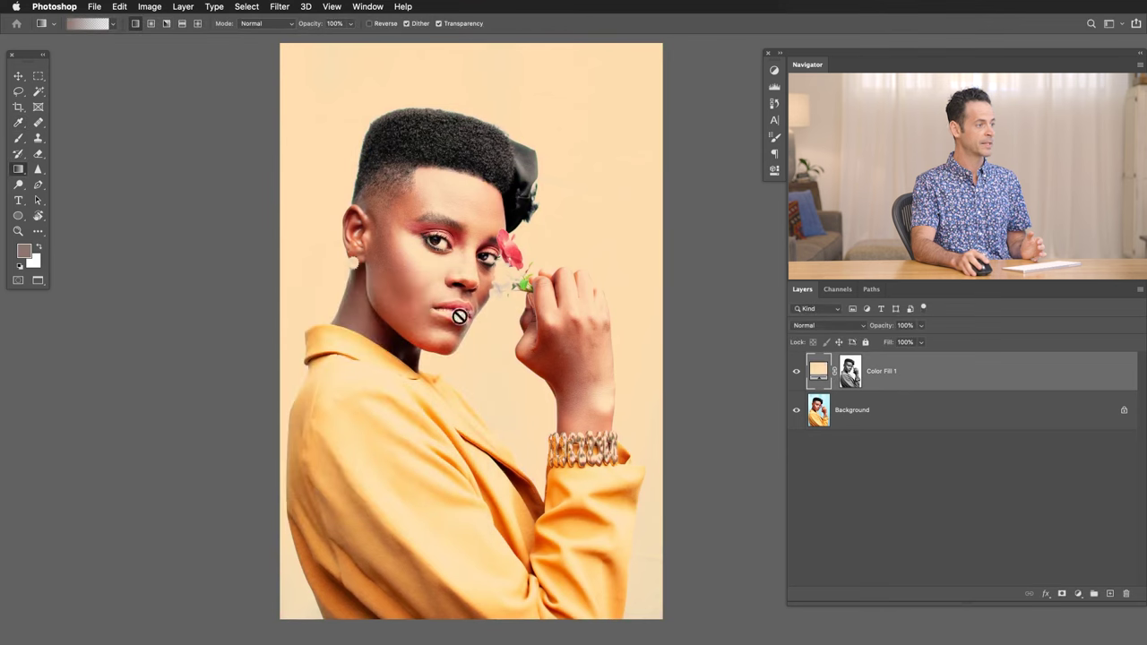
# Step: Toggle Color Fill 1's visibility to compare the photo before and after
pyautogui.click(797, 371)
pyautogui.click(796, 372)
pyautogui.click(797, 372)
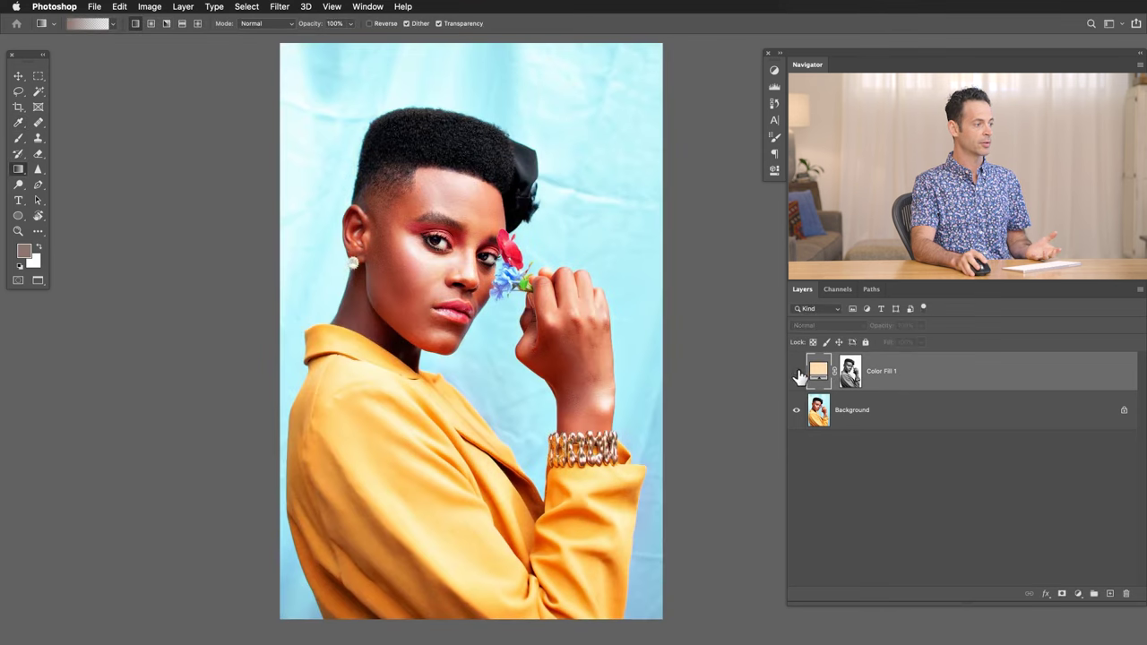
pyautogui.click(797, 372)
pyautogui.click(797, 372)
pyautogui.click(797, 372)
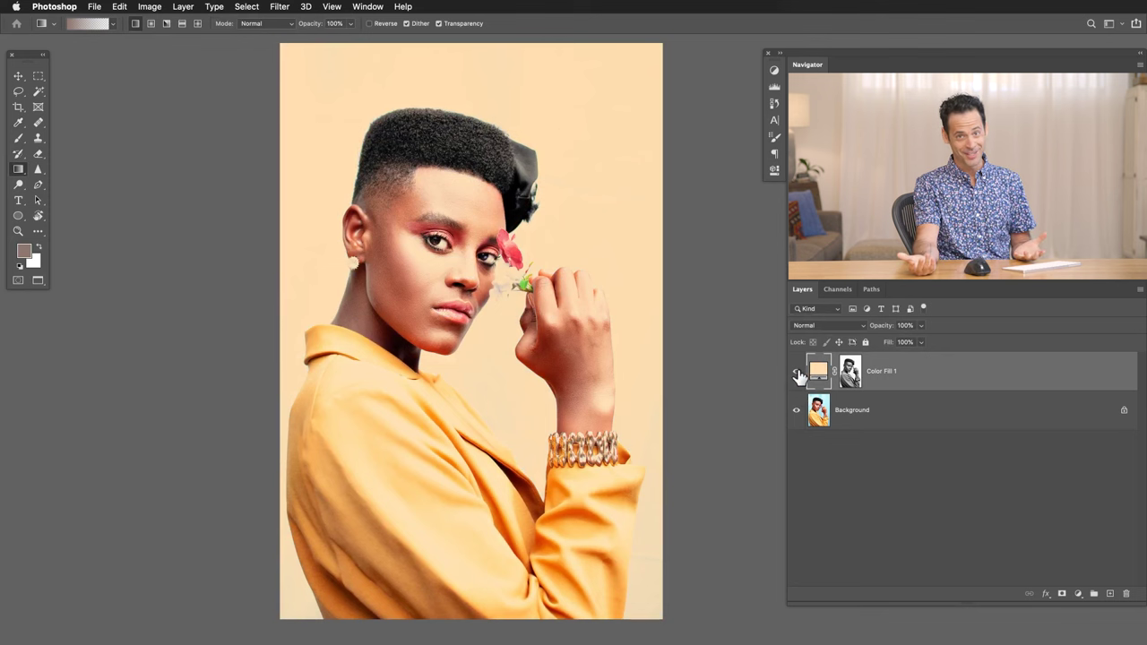
# Step: With Background selected, add a dark navy Solid Color fill layer below the cream one
pyautogui.click(903, 412)
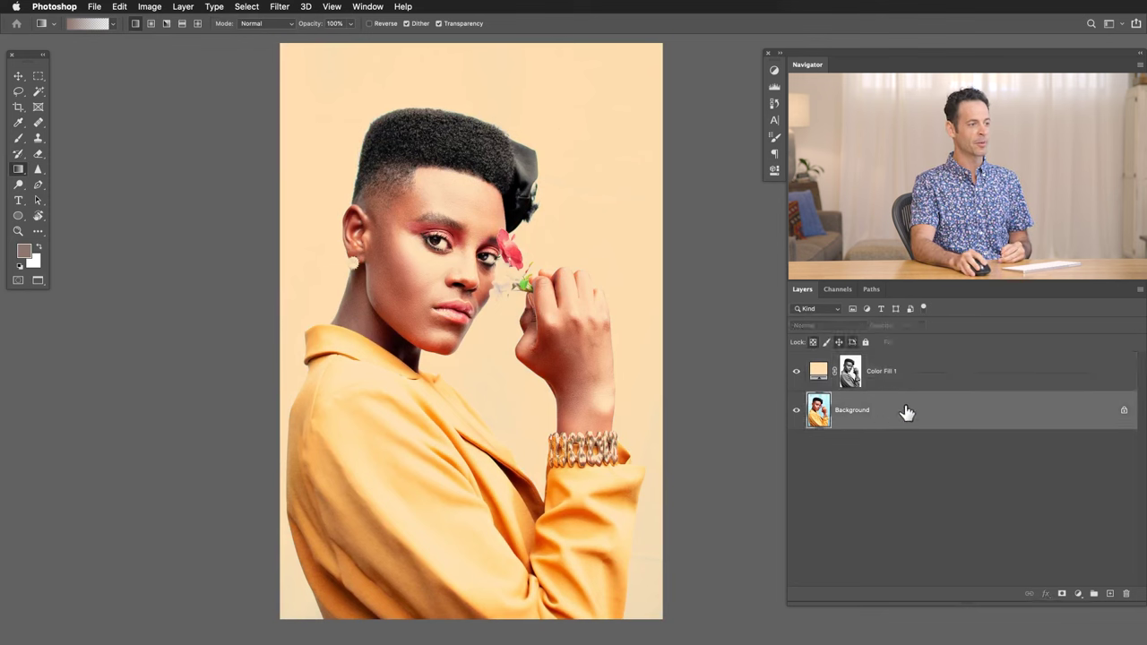
pyautogui.click(1079, 597)
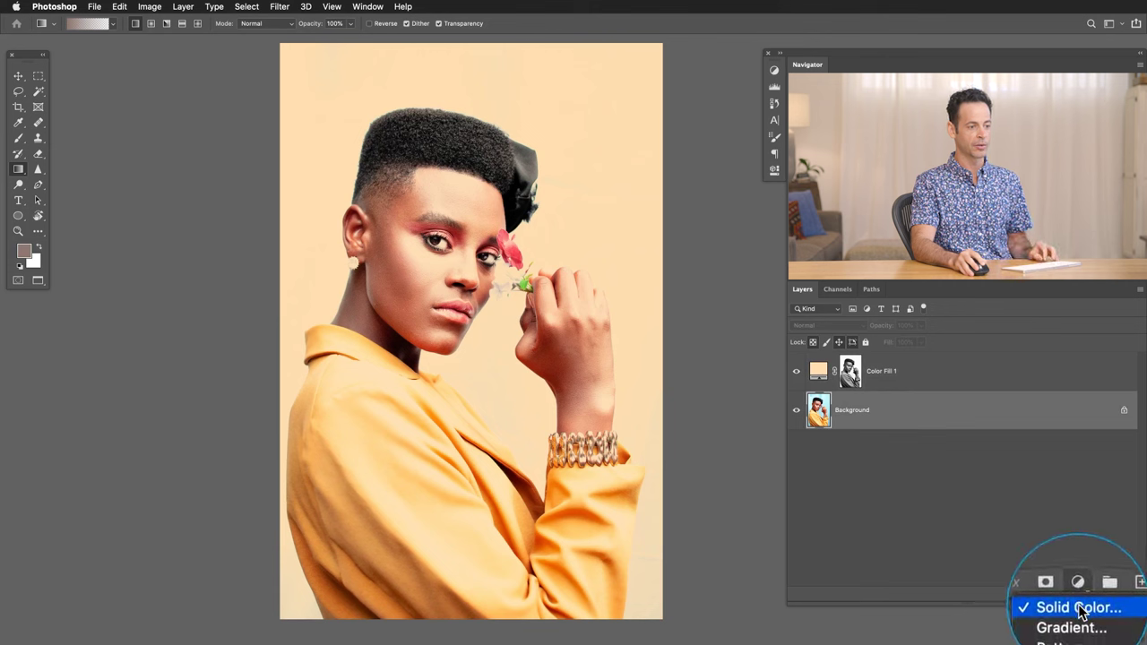
pyautogui.click(1078, 609)
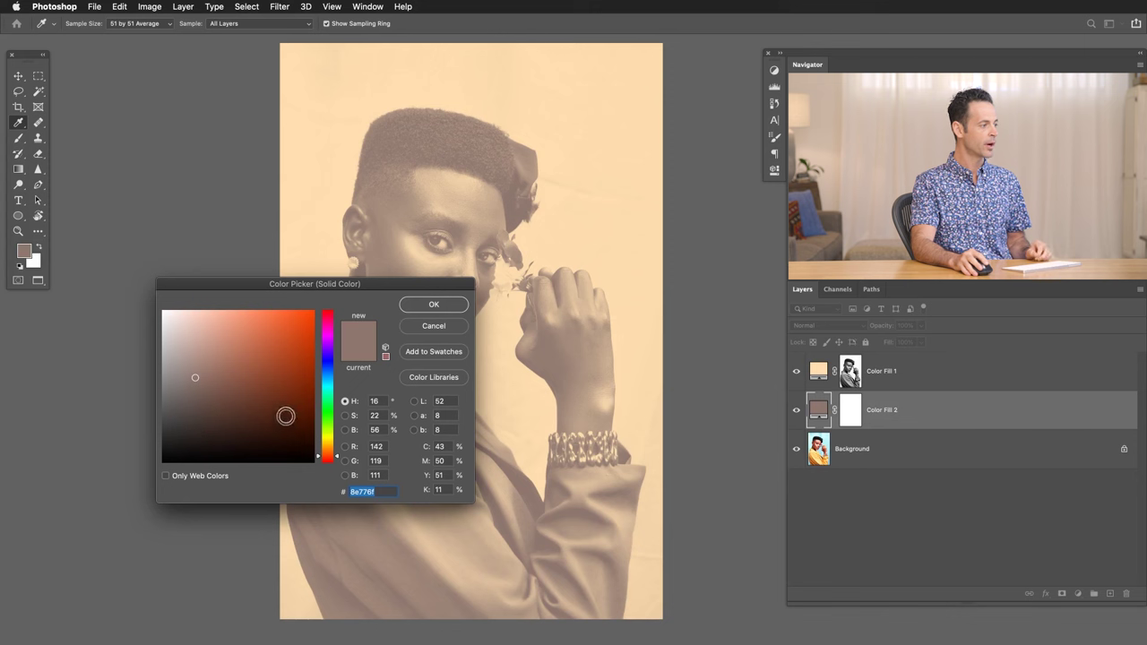
pyautogui.click(327, 366)
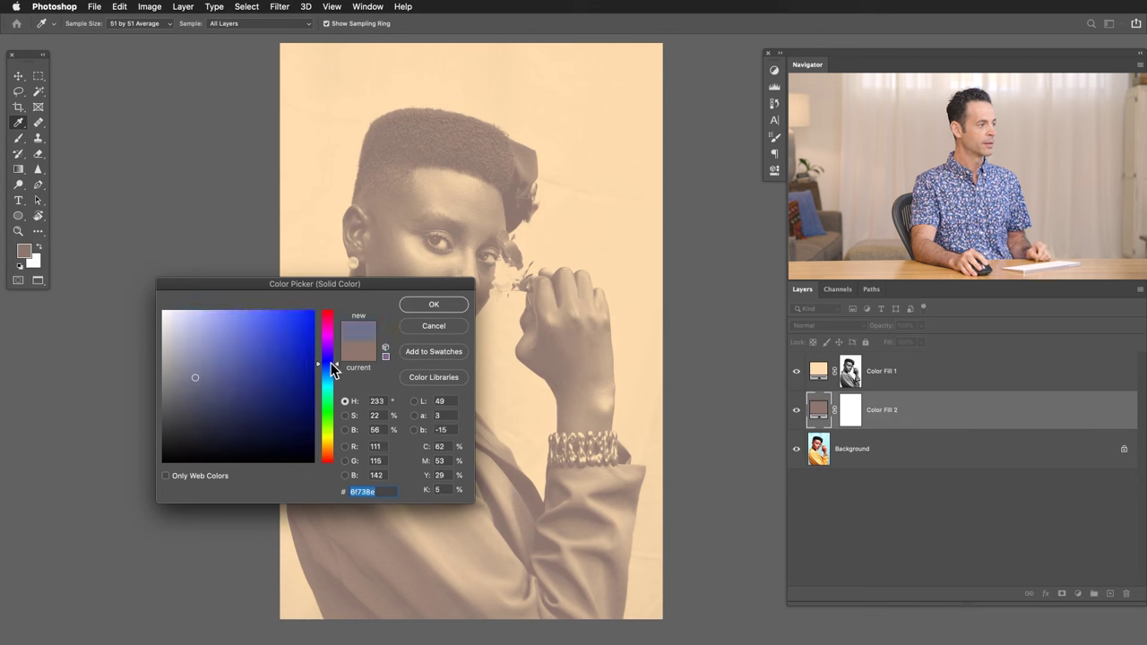
pyautogui.click(270, 381)
pyautogui.moveTo(278, 390); pyautogui.dragTo(274, 406)
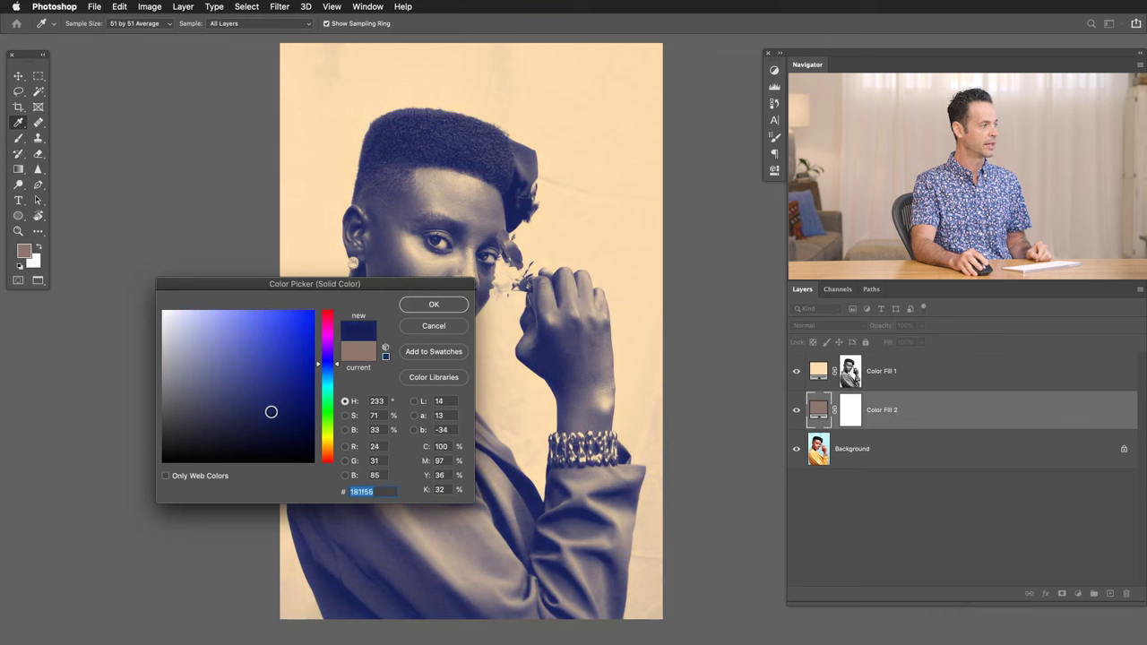
pyautogui.click(423, 305)
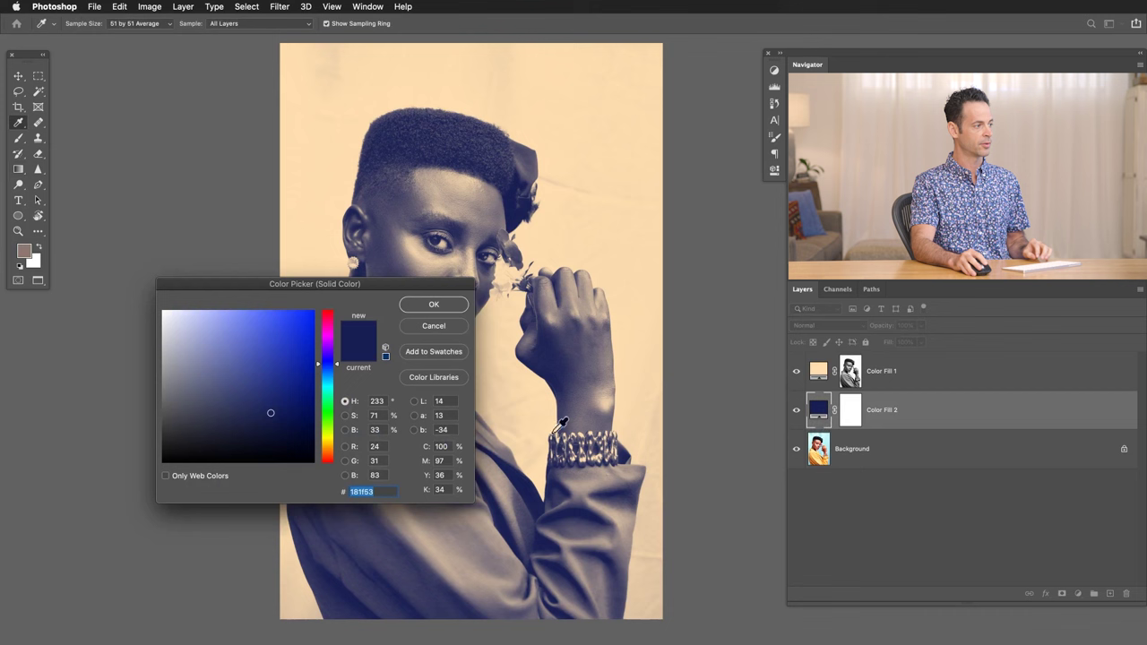
# Step: Change Color Fill 2's colour to deep purple #40064e
pyautogui.moveTo(336, 351)
pyautogui.mouseDown()
pyautogui.moveTo(330, 341)
pyautogui.moveTo(275, 412)
pyautogui.moveTo(303, 416)
pyautogui.mouseUp()
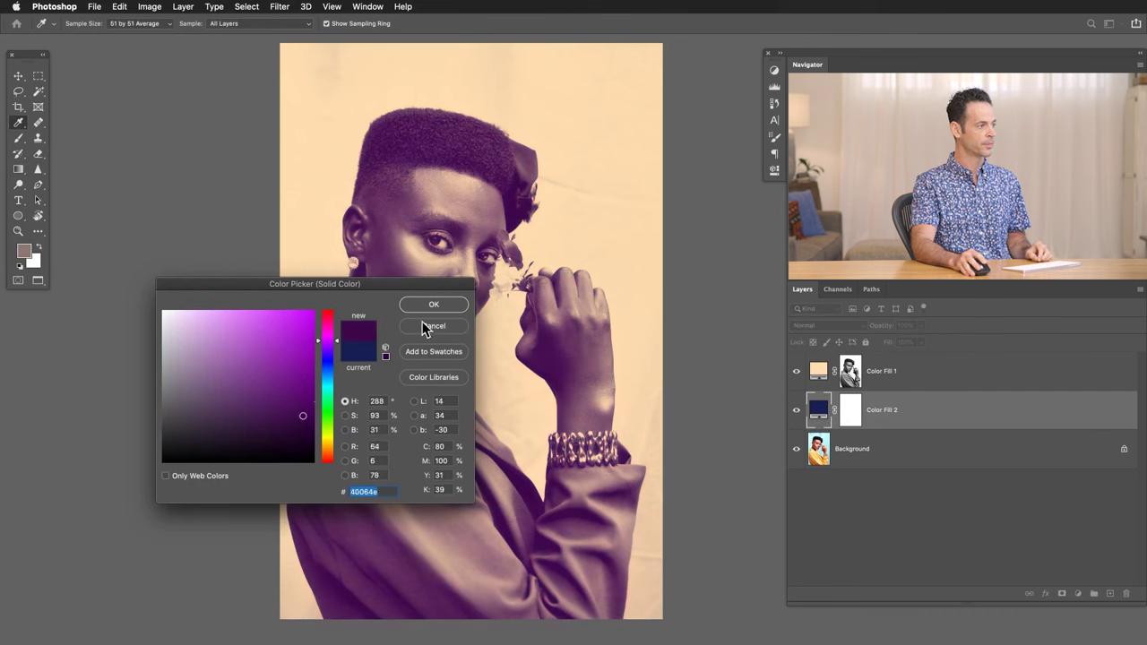
pyautogui.click(440, 304)
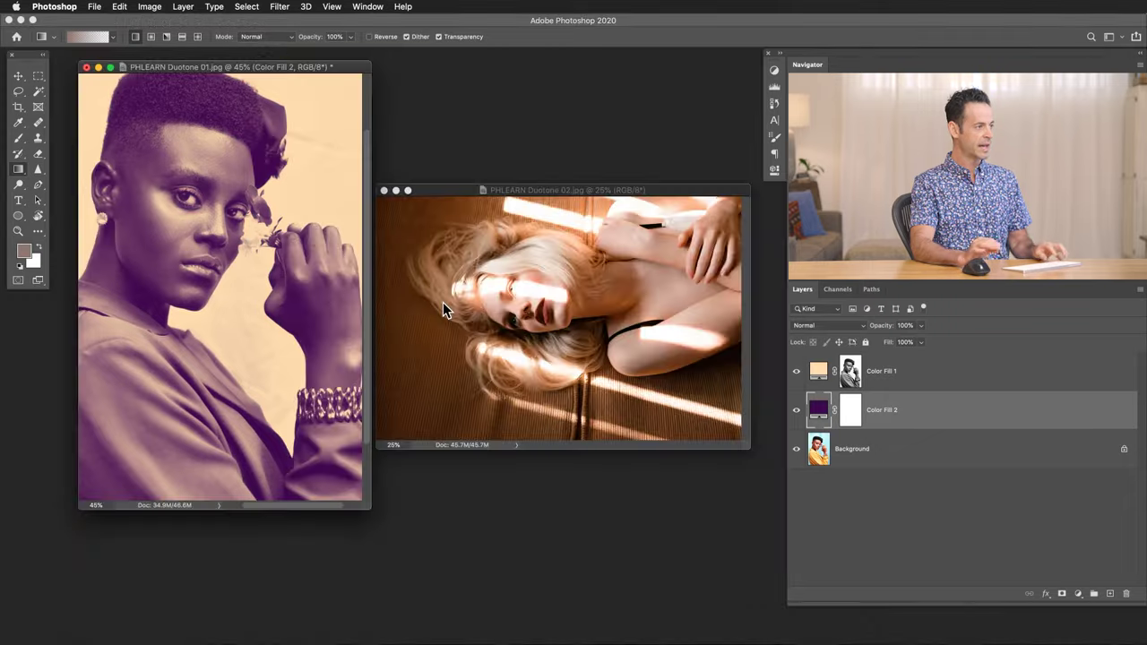
# Step: Zoom out the first photo, then show PHLEARN Duotone 02.jpg full screen, zoomed in and panned
pyautogui.press('super+minus')
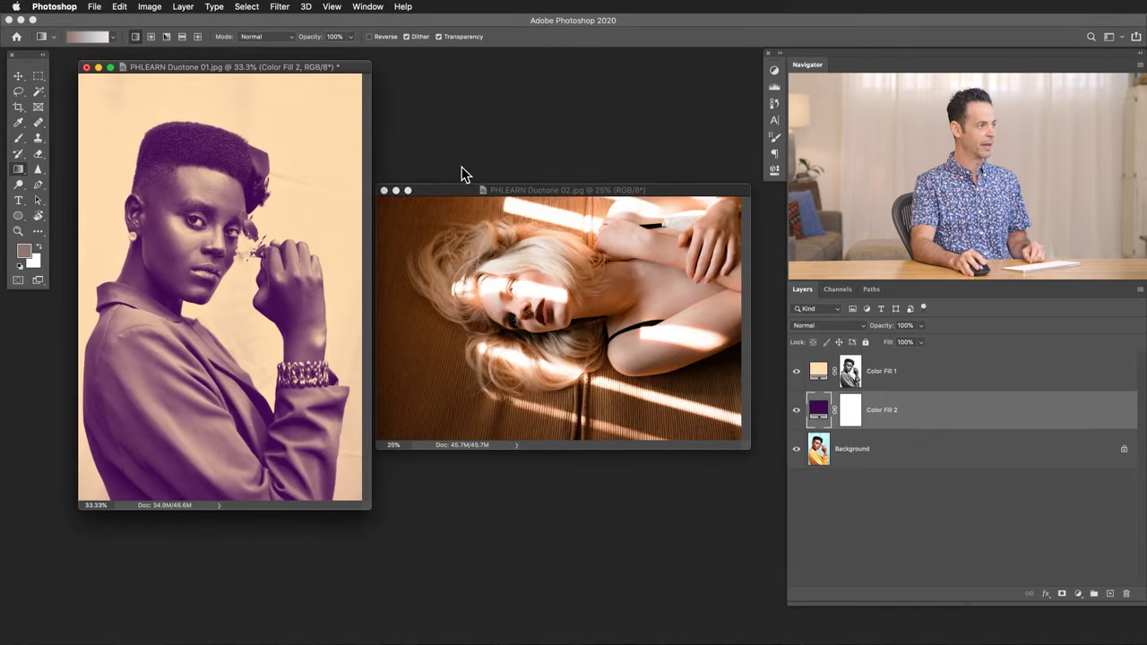
pyautogui.click(455, 190)
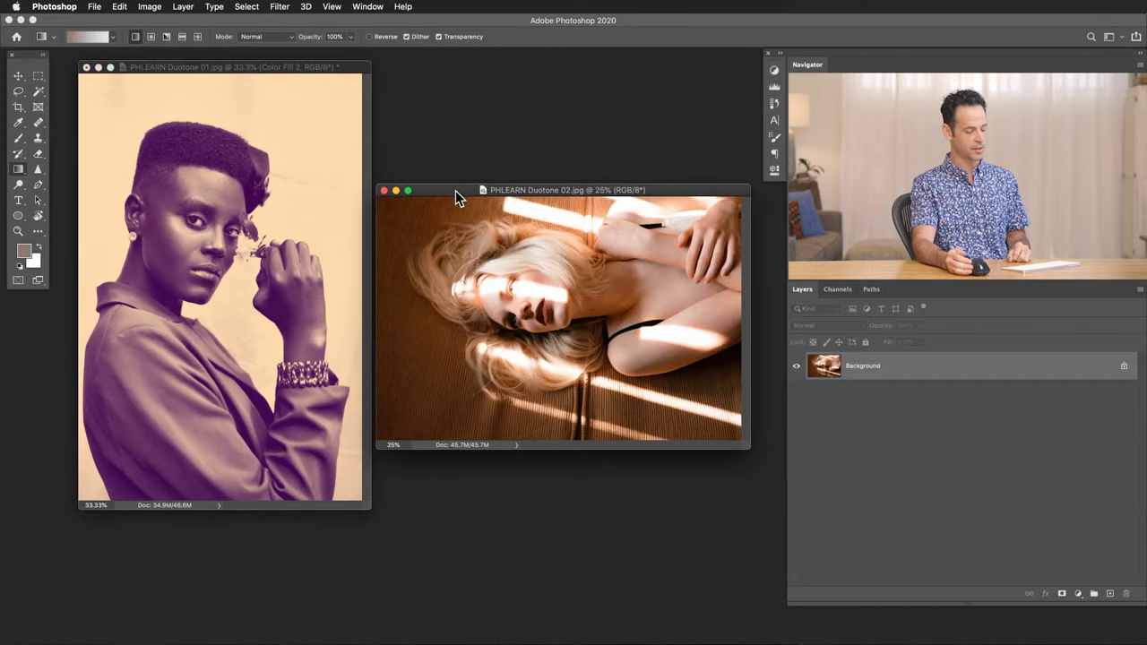
pyautogui.press('f')
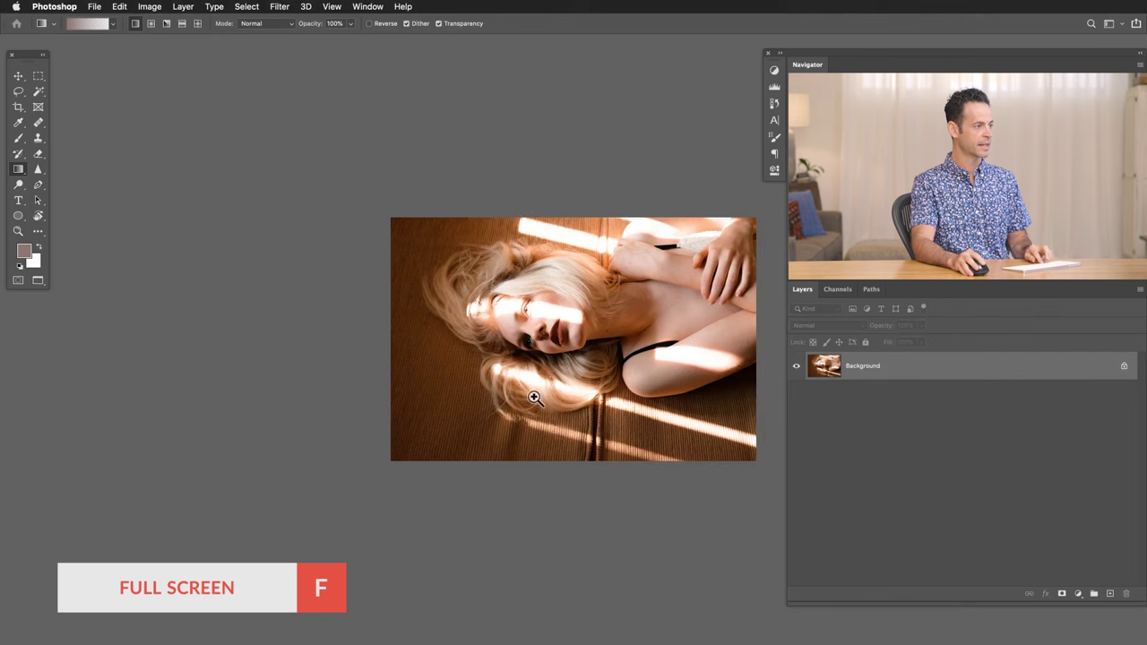
pyautogui.press('super+plus')
pyautogui.moveTo(586, 377); pyautogui.dragTo(402, 409)
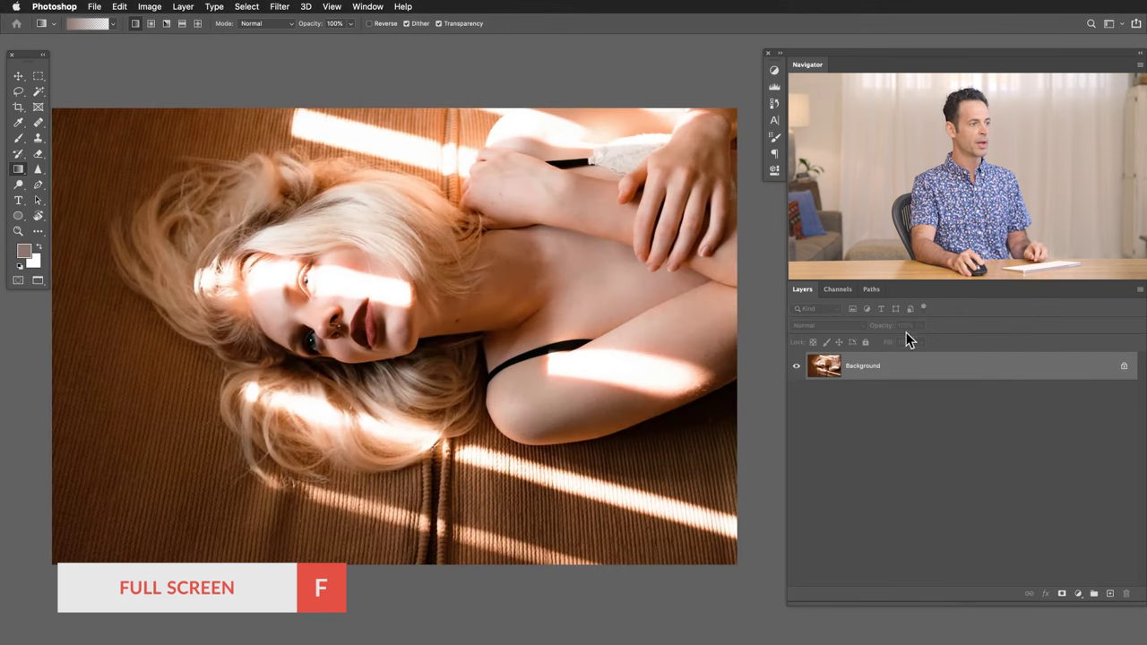
# Step: Compare the second photo's Red, Green and Blue channels in the Channels panel
pyautogui.click(839, 291)
pyautogui.click(843, 327)
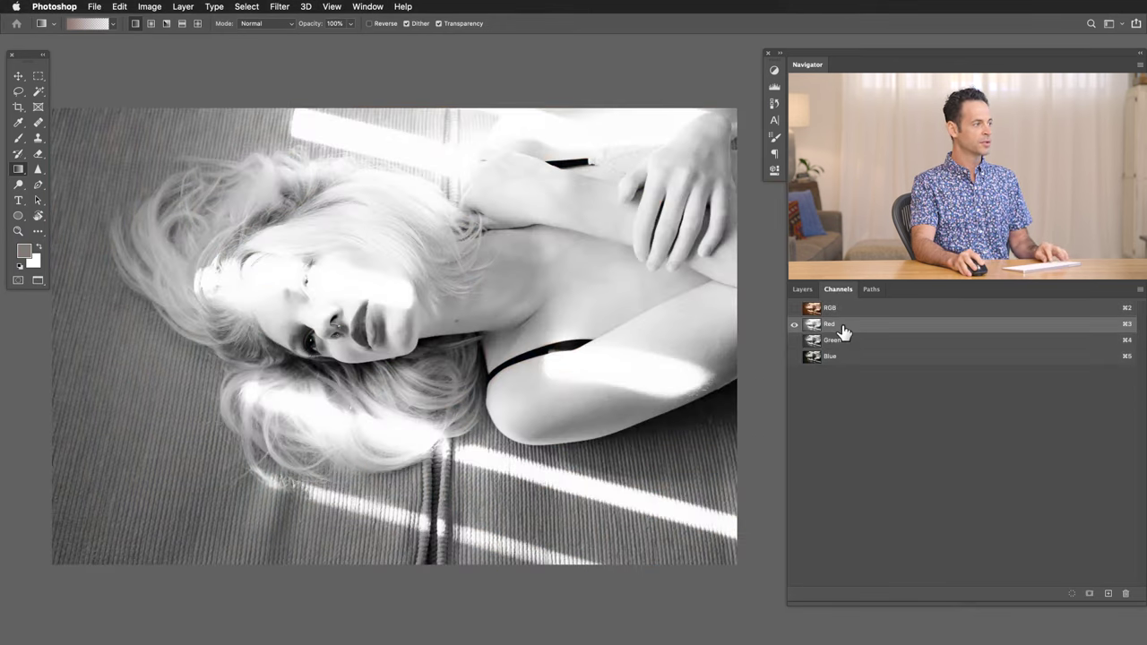
pyautogui.click(848, 341)
pyautogui.click(847, 358)
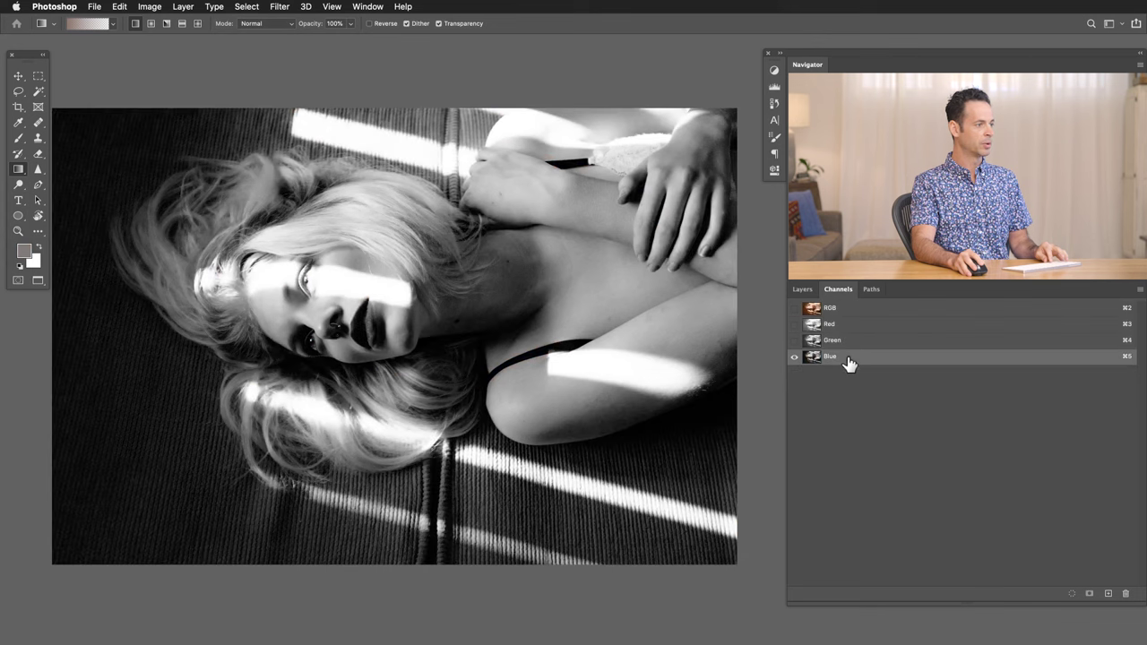
pyautogui.click(850, 341)
pyautogui.click(852, 326)
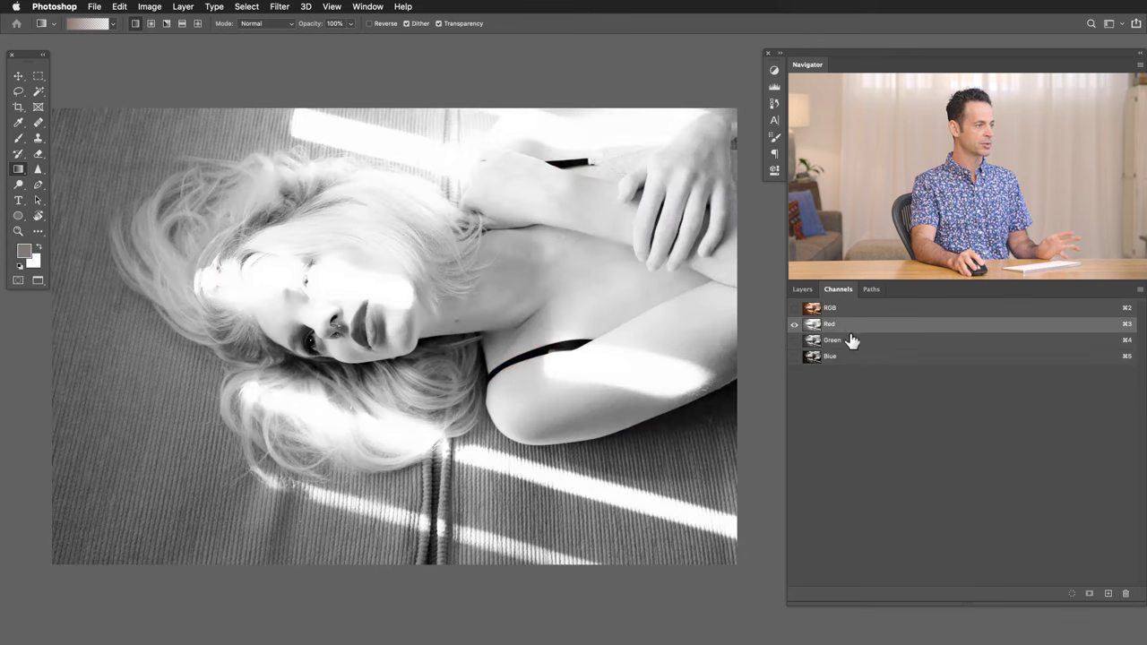
pyautogui.click(852, 341)
pyautogui.click(849, 357)
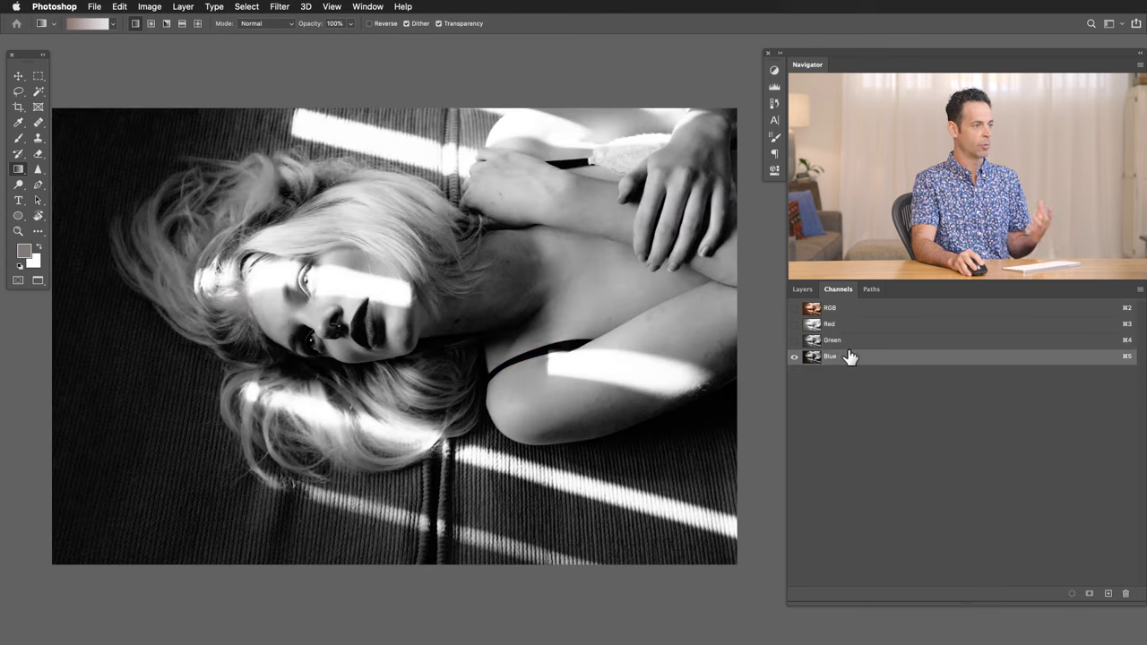
# Step: Load the Green channel's brightness as a selection and return to Layers
pyautogui.moveTo(848, 343); pyautogui.dragTo(813, 349)
pyautogui.keyDown('super'); pyautogui.click(812, 347); pyautogui.keyUp('super')
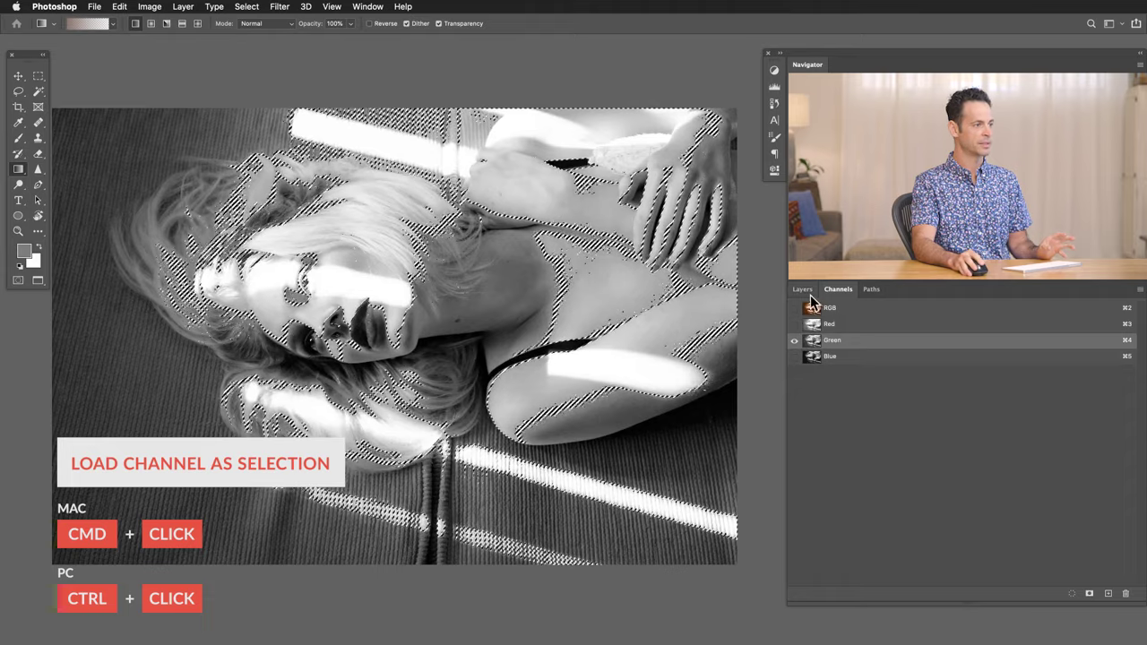
pyautogui.click(803, 290)
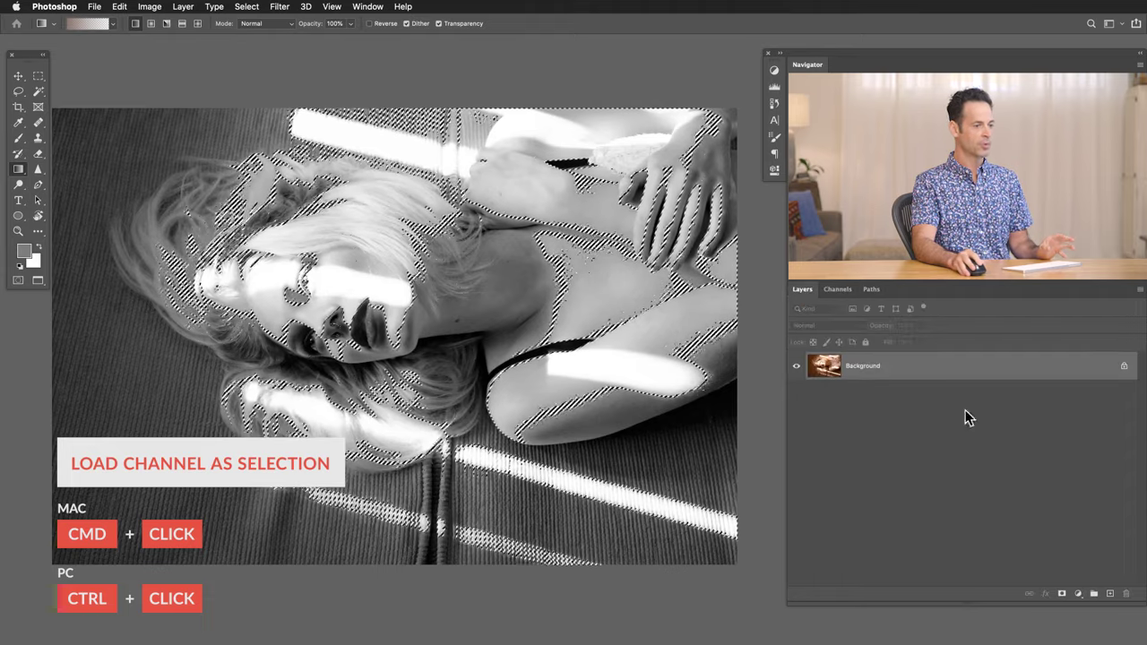
# Step: Add a light mint Solid Color fill layer (hue about 164) masked to the highlights
pyautogui.click(1078, 594)
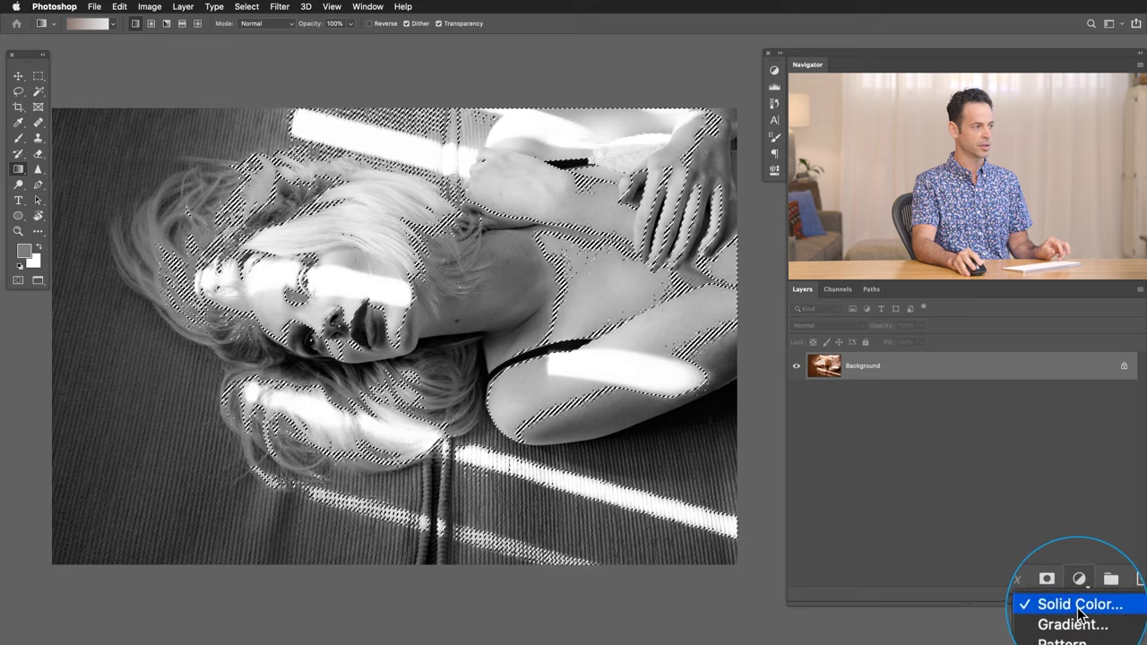
pyautogui.click(1079, 606)
pyautogui.click(325, 394)
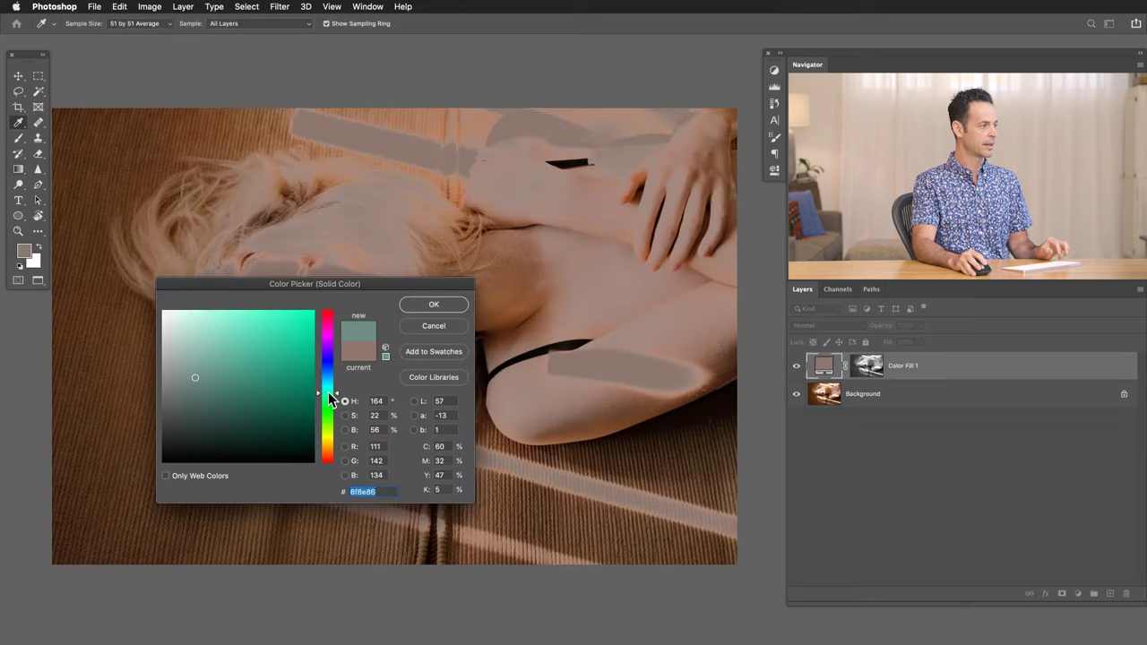
pyautogui.moveTo(255, 348); pyautogui.dragTo(240, 311)
pyautogui.click(433, 304)
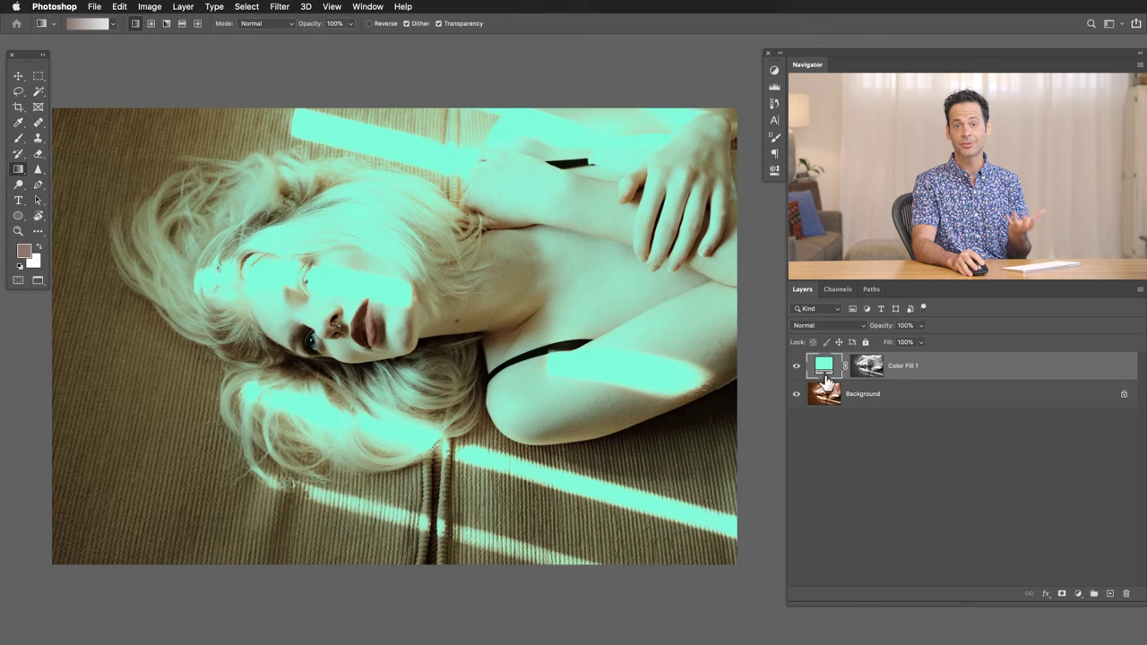
pyautogui.click(901, 395)
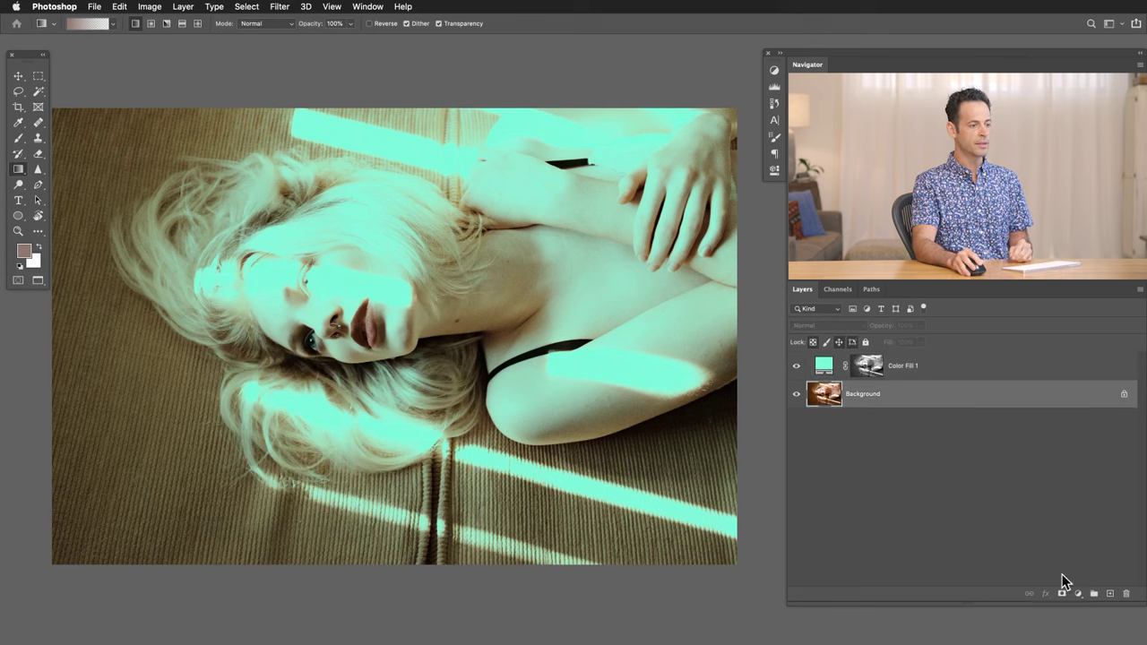
# Step: Add a second Solid Color fill layer in very dark navy (#000a34) beneath the mint fill
pyautogui.click(1076, 607)
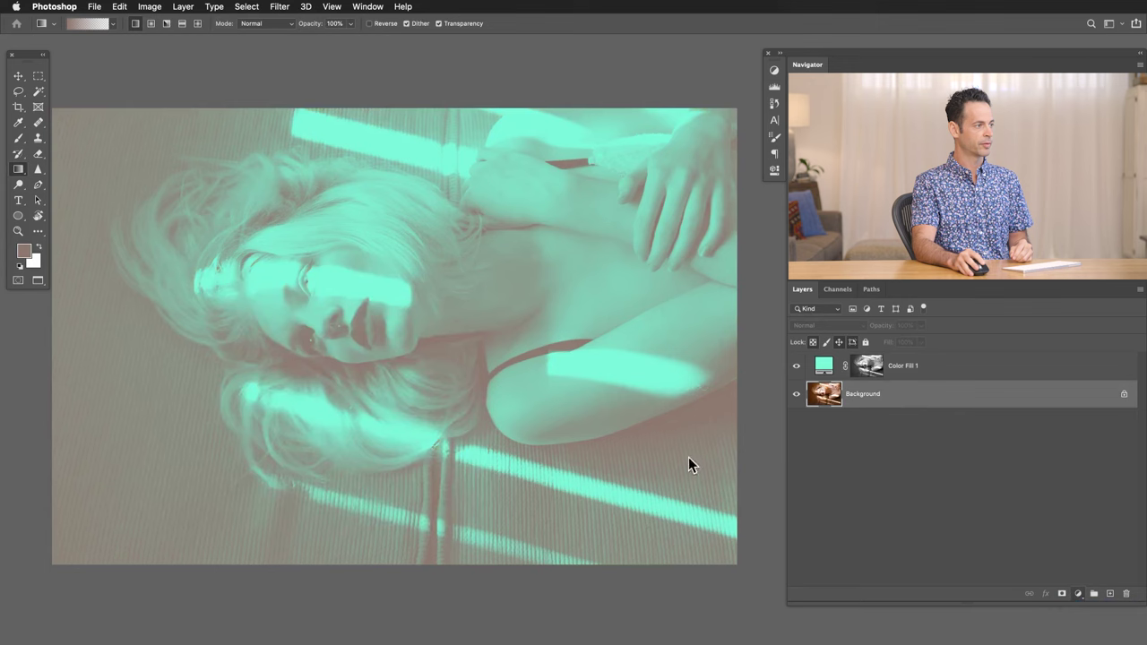
pyautogui.click(331, 365)
pyautogui.moveTo(279, 386); pyautogui.dragTo(316, 425)
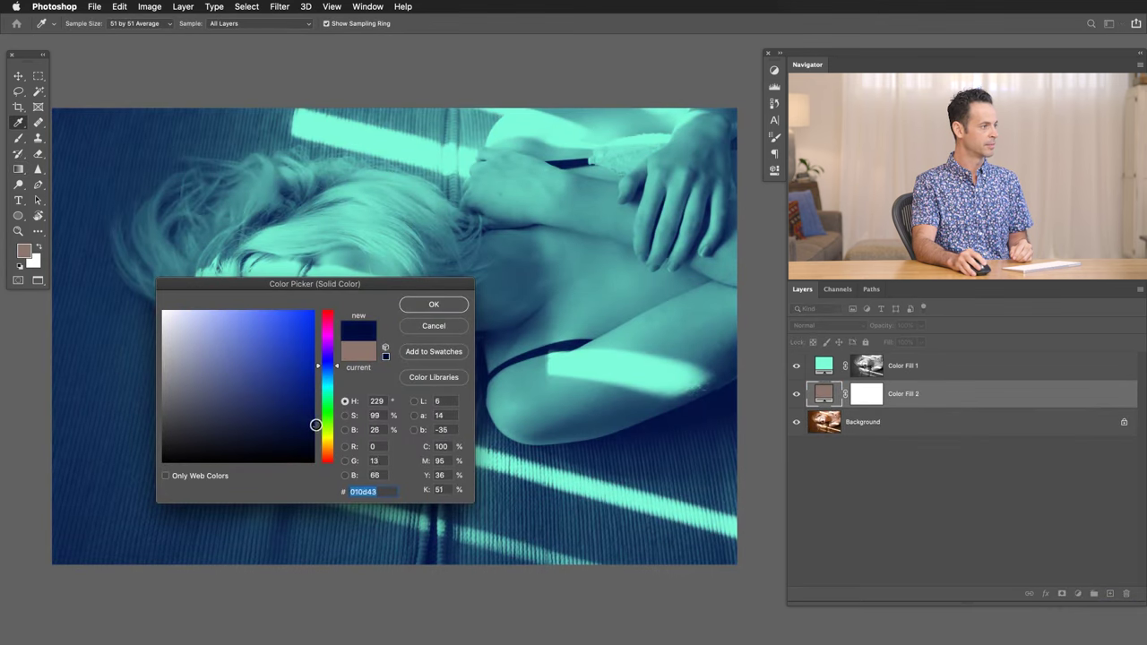
pyautogui.click(407, 307)
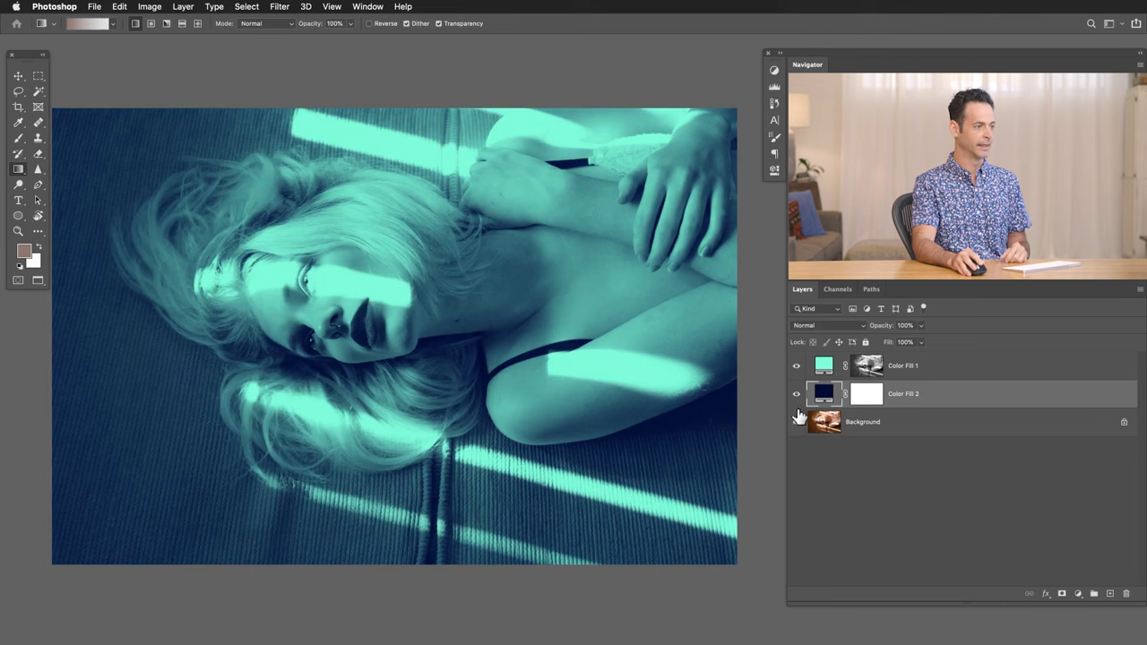
# Step: Hide and restore the fills to compare with the original, then reopen Color Fill 1's colour
pyautogui.moveTo(800, 396); pyautogui.dragTo(799, 378)
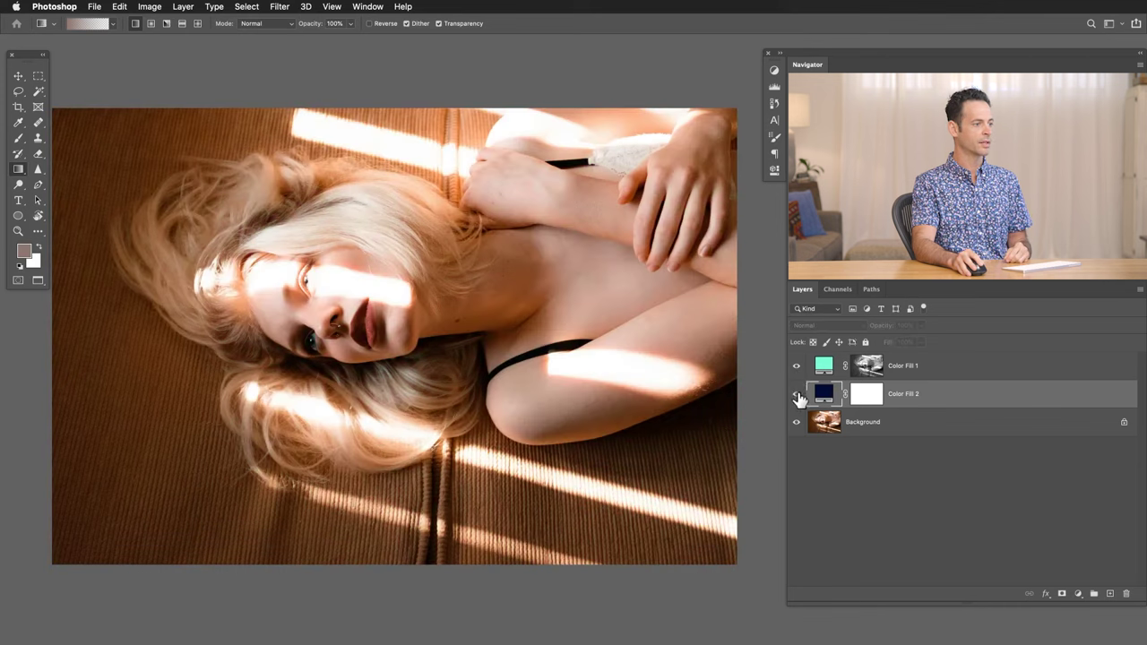
pyautogui.click(796, 395)
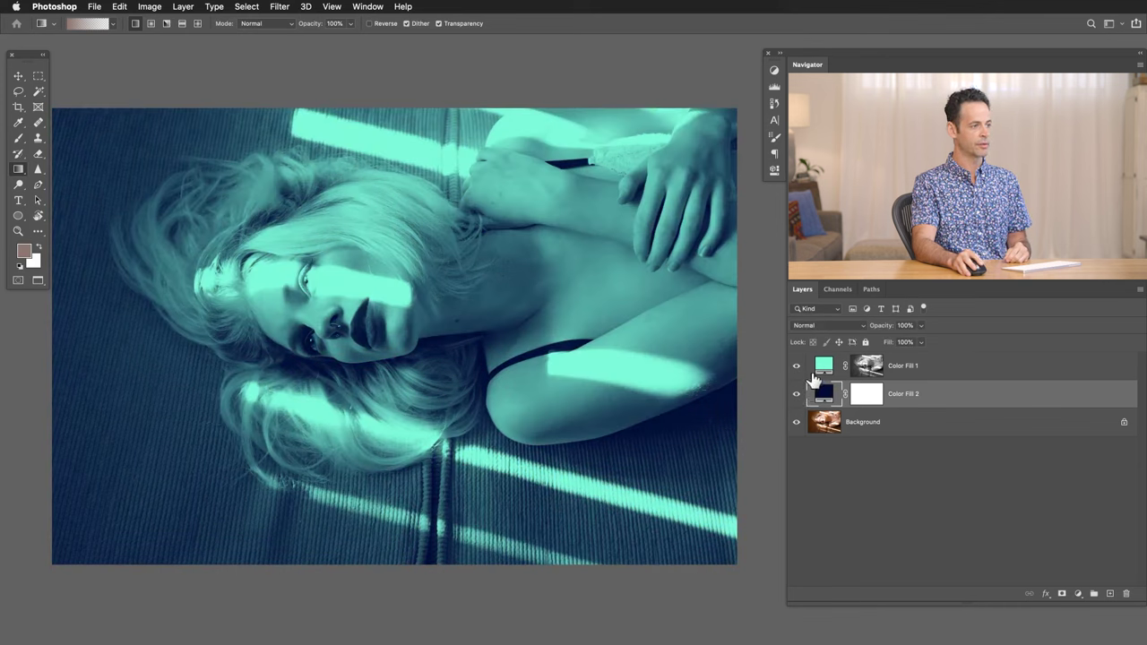
pyautogui.doubleClick(823, 367)
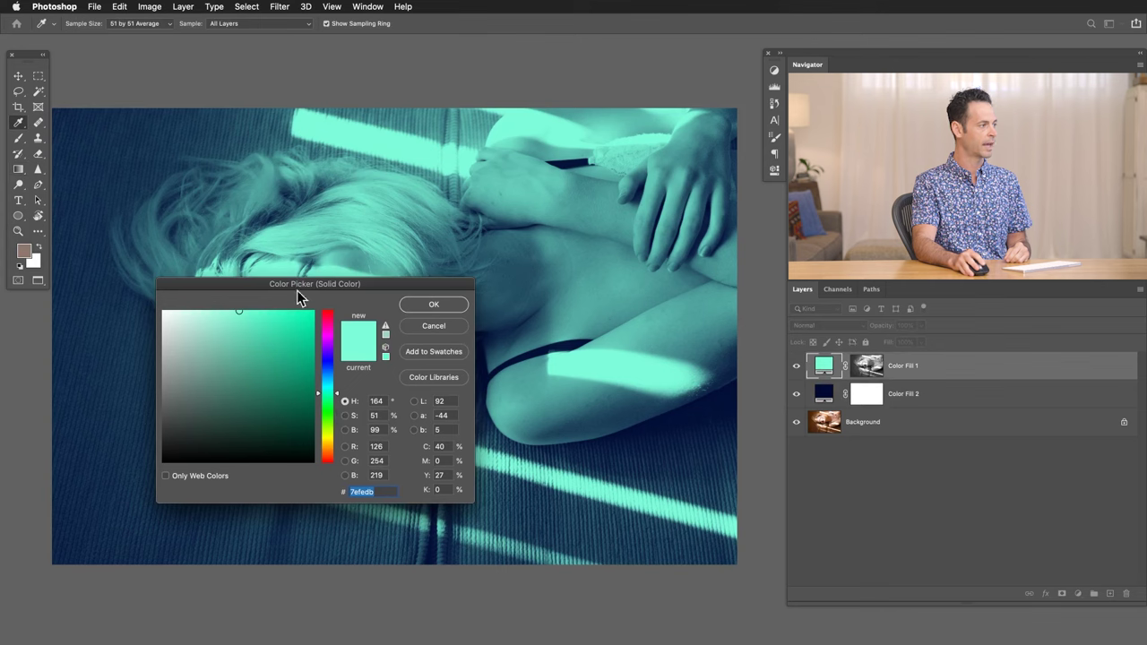
# Step: Preview a purple-blue, then a light green (#a5fe7e) highlight colour
pyautogui.moveTo(309, 283); pyautogui.dragTo(628, 340)
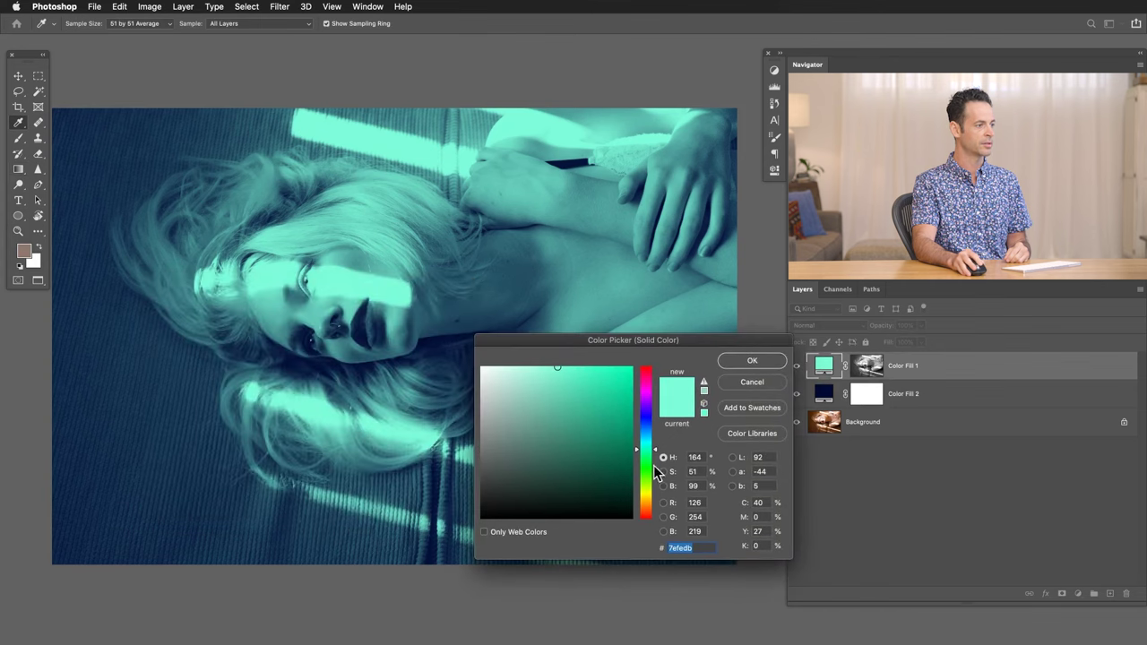
pyautogui.click(643, 435)
pyautogui.moveTo(644, 434); pyautogui.dragTo(647, 369)
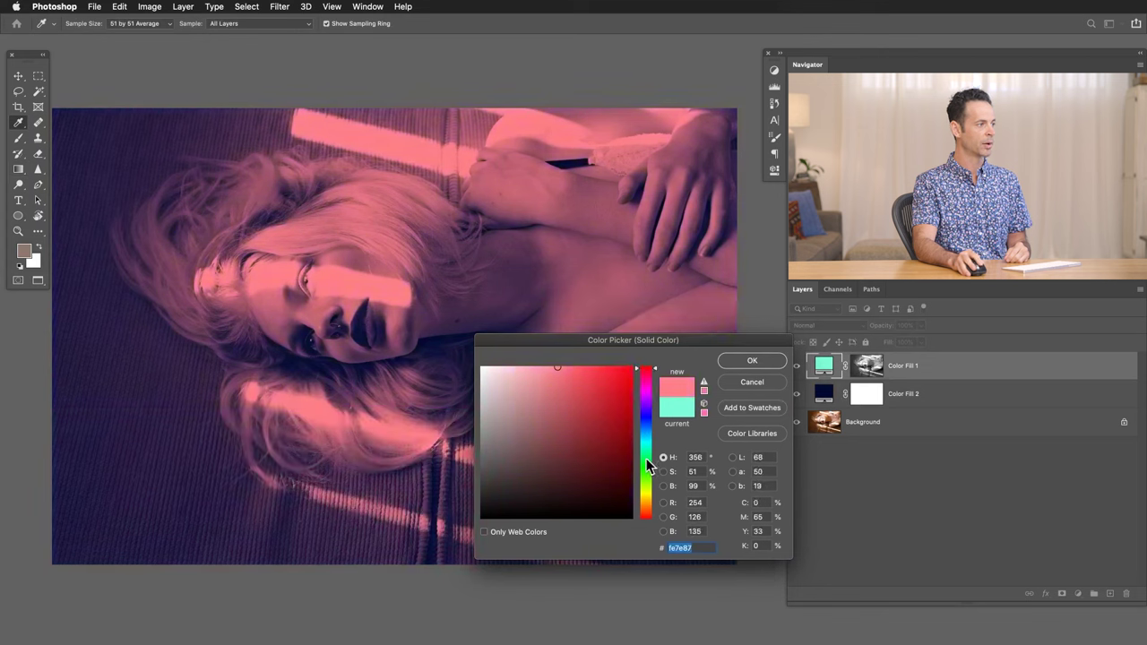
pyautogui.moveTo(646, 458); pyautogui.dragTo(649, 487)
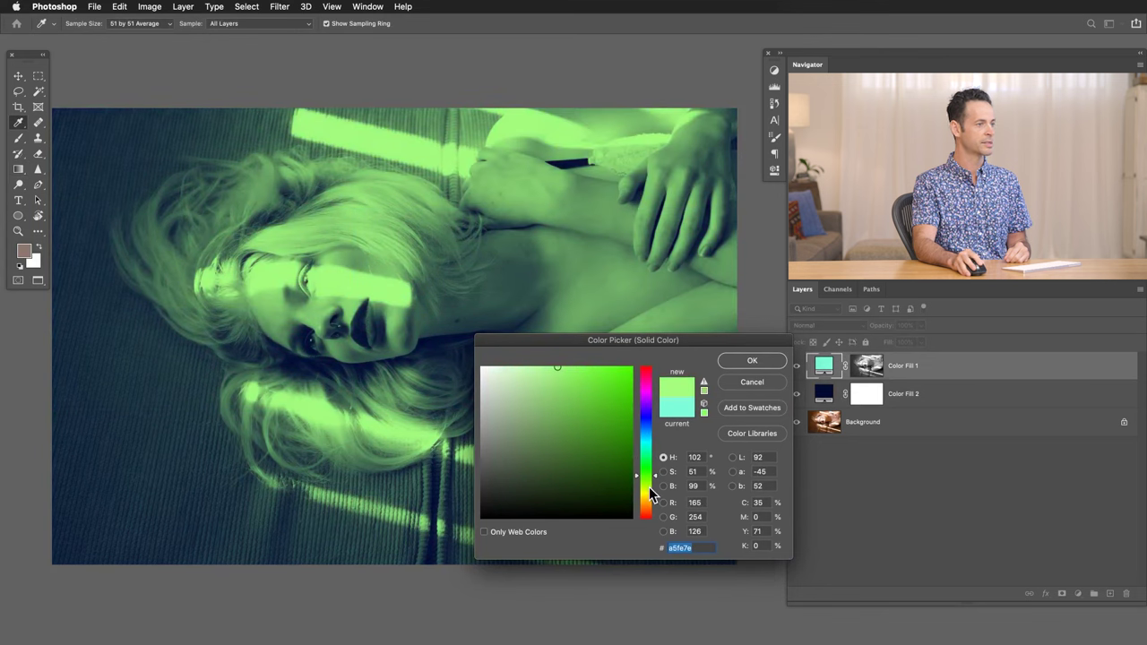